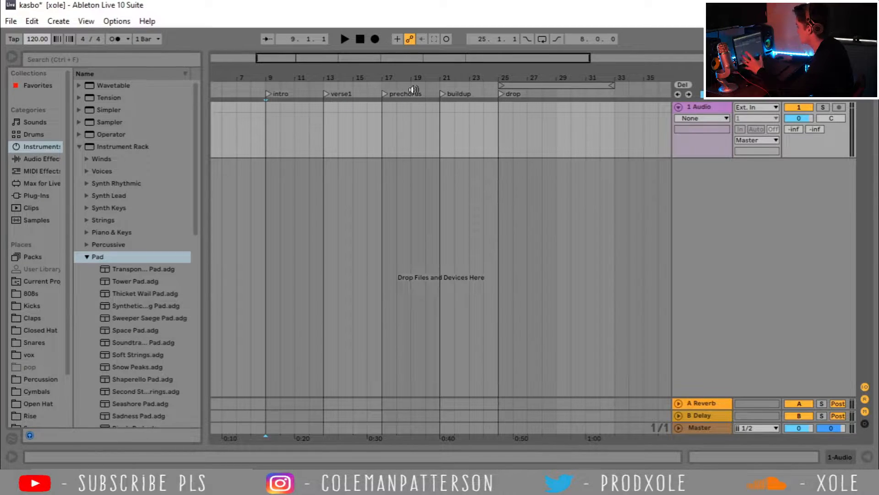
Step: Move the loop region past the drop section so it starts at bar 38, and select bars 9 to 29
{"action": "left_click_drag", "start_coordinate": [522, 85], "coordinate": [711, 79]}
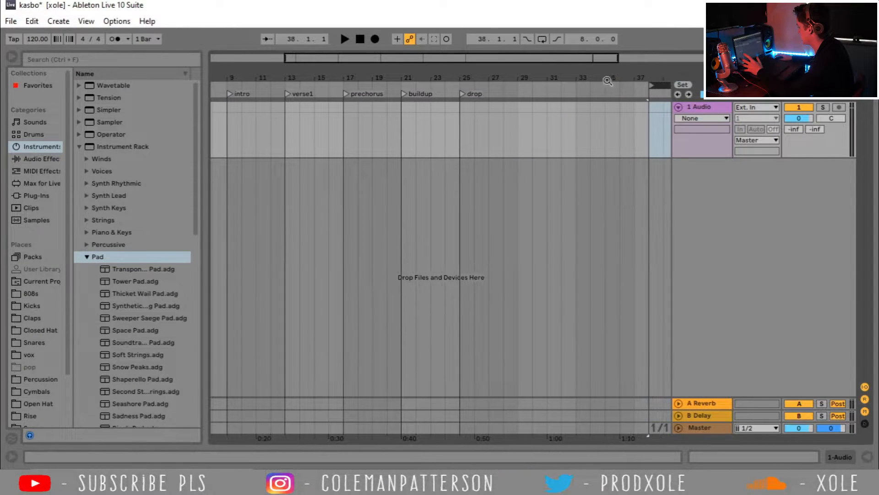
{"action": "scroll", "coordinate": [415, 93], "scroll_direction": "left", "scroll_amount": 2}
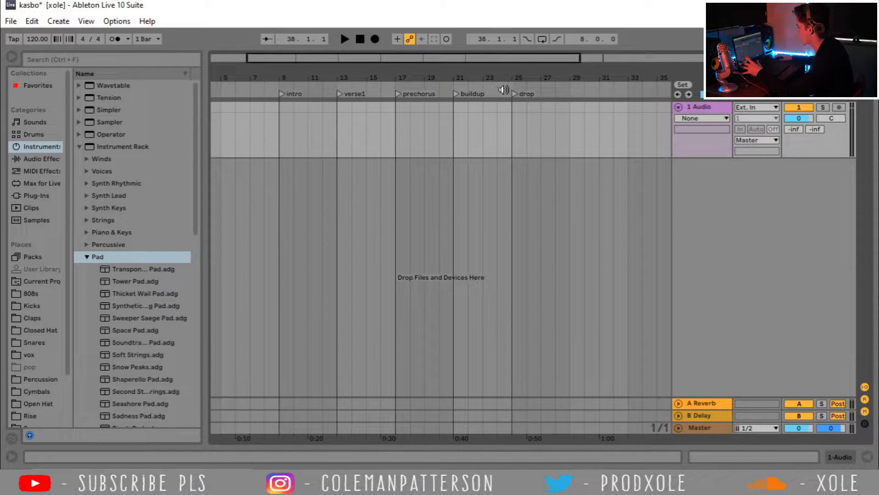
{"action": "left_click_drag", "start_coordinate": [280, 106], "coordinate": [567, 109]}
Step: Add a locator named pre-intro at bar 5
{"action": "left_click_drag", "start_coordinate": [289, 78], "coordinate": [335, 77]}
{"action": "left_click", "coordinate": [269, 108]}
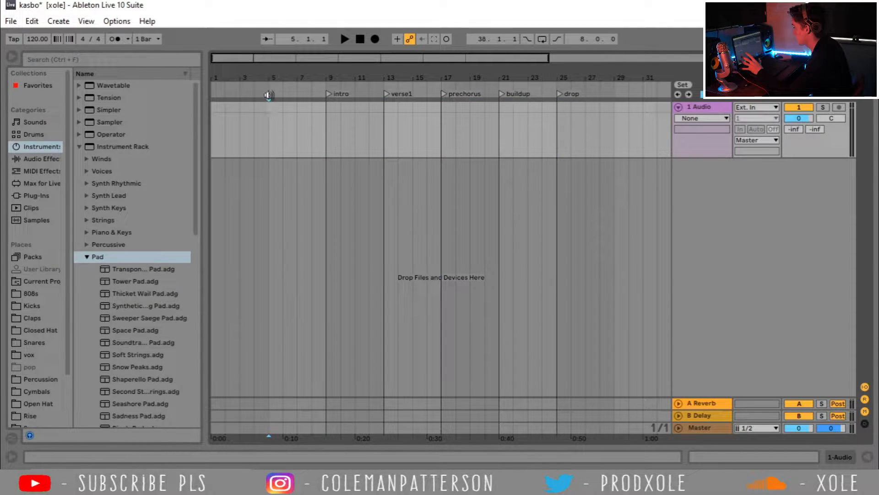
{"action": "right_click", "coordinate": [269, 96]}
{"action": "left_click", "coordinate": [281, 123]}
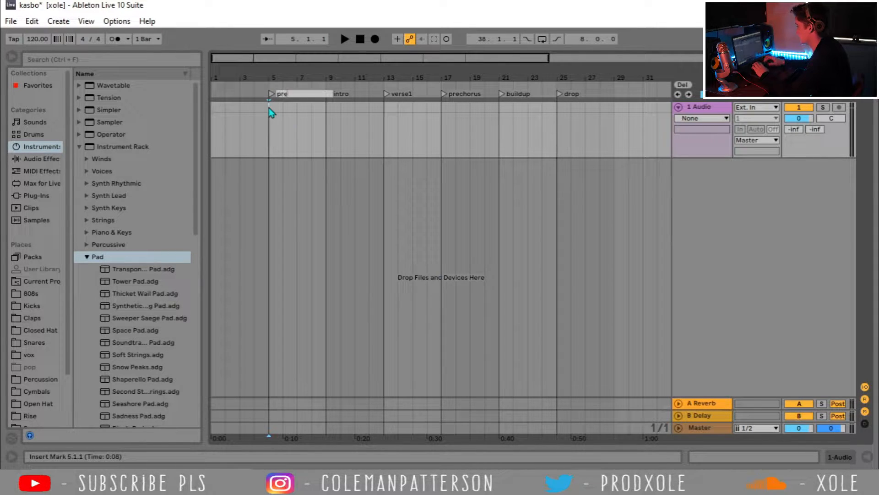
{"action": "type", "text": "pre-intro"}
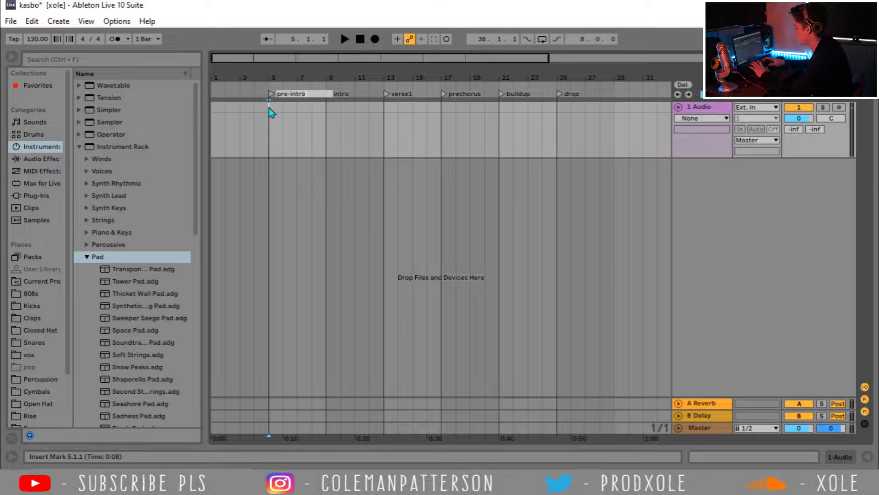
{"action": "key", "text": "Return"}
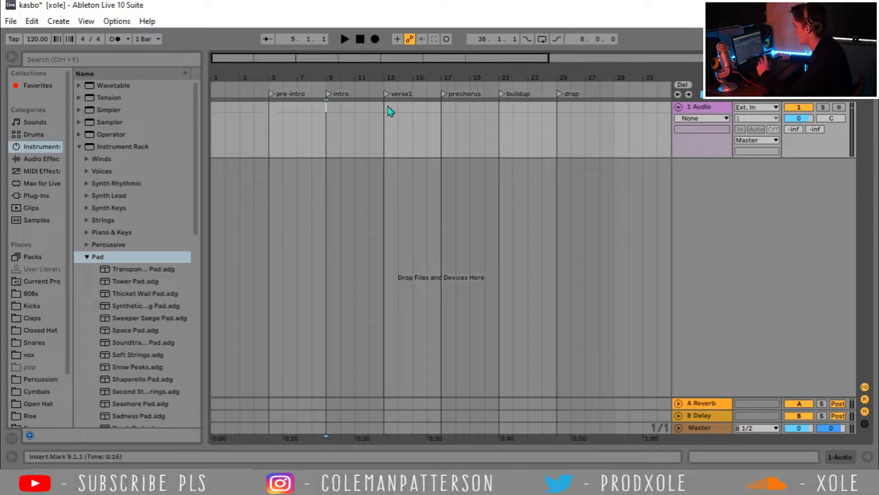
Step: Check the song sections by jumping playback through the locators up to the drop, and stop playback
{"action": "left_click", "coordinate": [442, 109]}
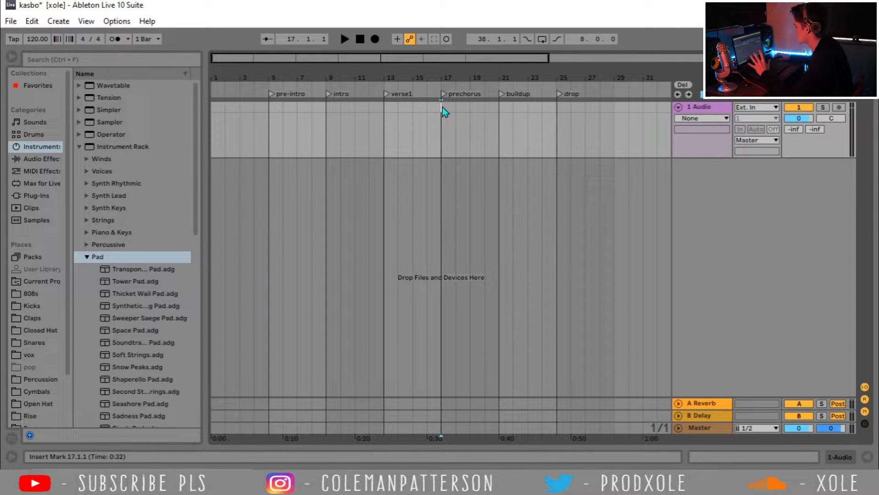
{"action": "left_click", "coordinate": [557, 105]}
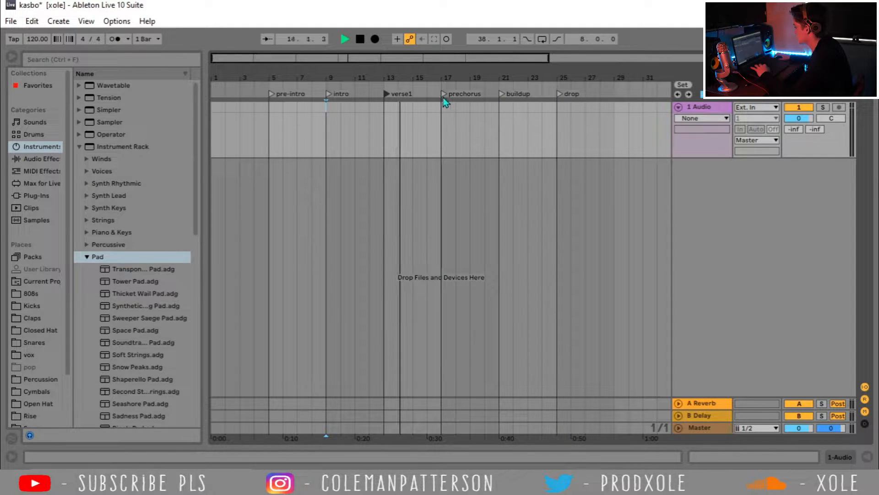
{"action": "left_click", "coordinate": [443, 94]}
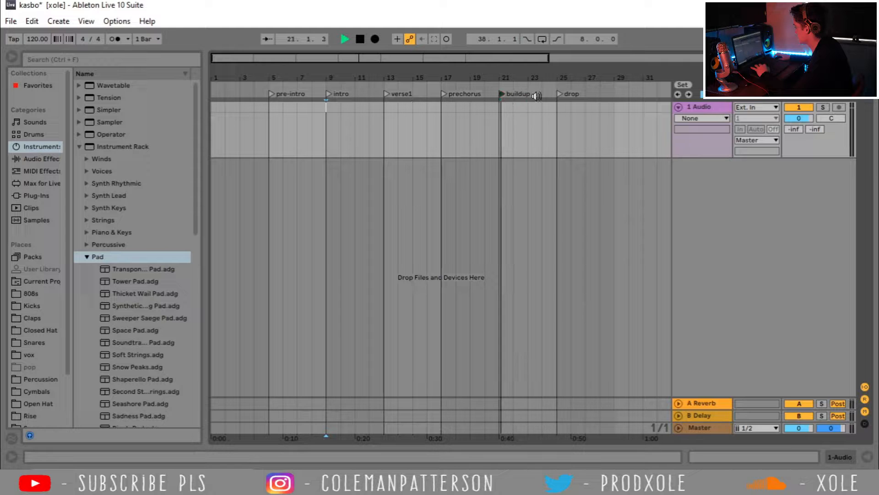
{"action": "left_click", "coordinate": [559, 94]}
{"action": "key", "text": "space"}
Step: Place the insert marker at the intro locator on bar 9 and set the project tempo to 100 BPM
{"action": "left_click_drag", "start_coordinate": [312, 106], "coordinate": [596, 108]}
{"action": "left_click", "coordinate": [593, 107]}
{"action": "left_click", "coordinate": [312, 106]}
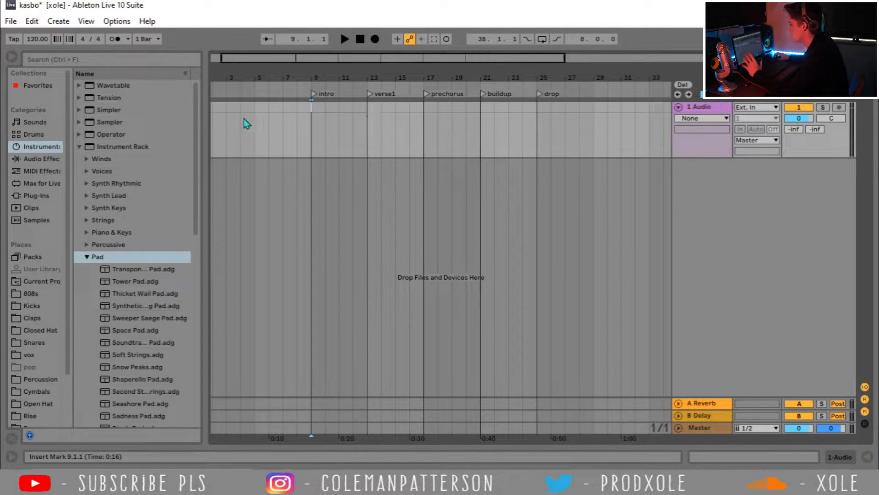
{"action": "left_click", "coordinate": [37, 41]}
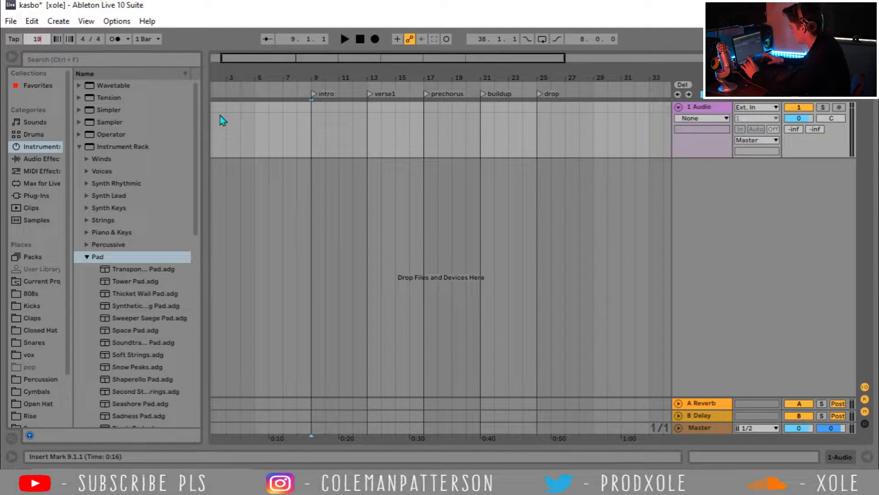
{"action": "key", "text": "Return"}
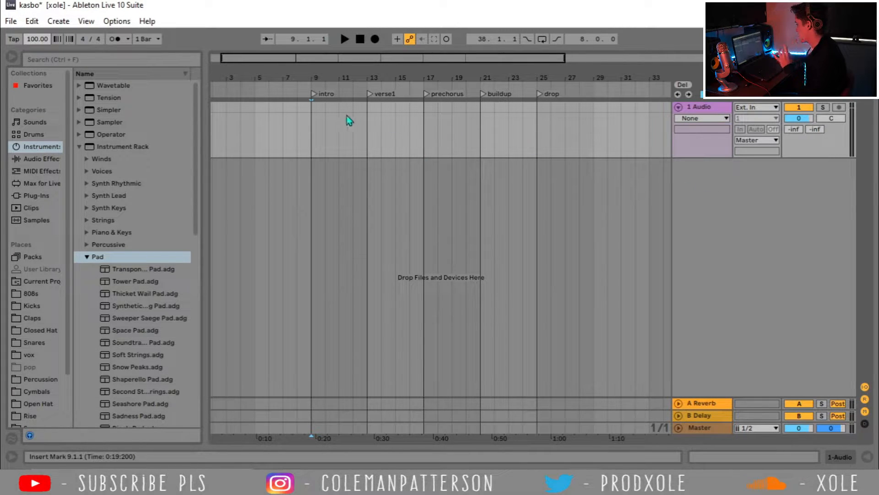
Step: Mark out bars 9 to 25 and the drop's first four bars, and insert two MIDI tracks below the audio track
{"action": "left_click_drag", "start_coordinate": [313, 113], "coordinate": [539, 114]}
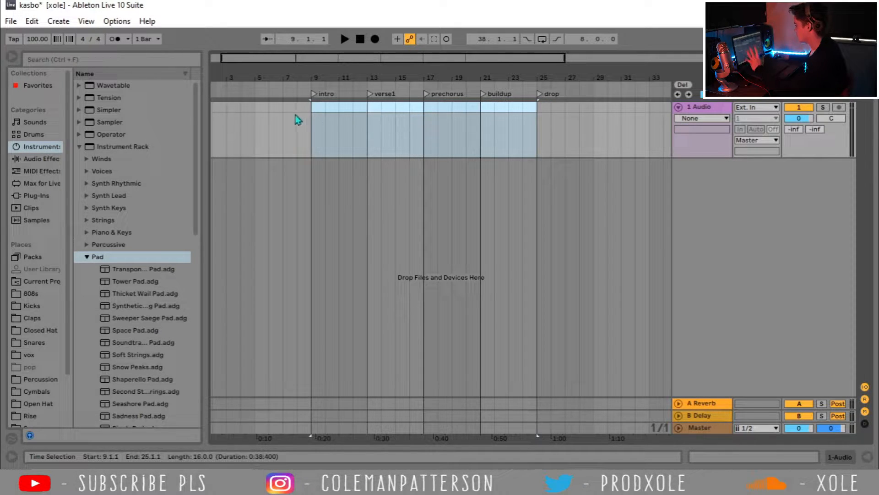
{"action": "left_click_drag", "start_coordinate": [538, 110], "coordinate": [598, 108]}
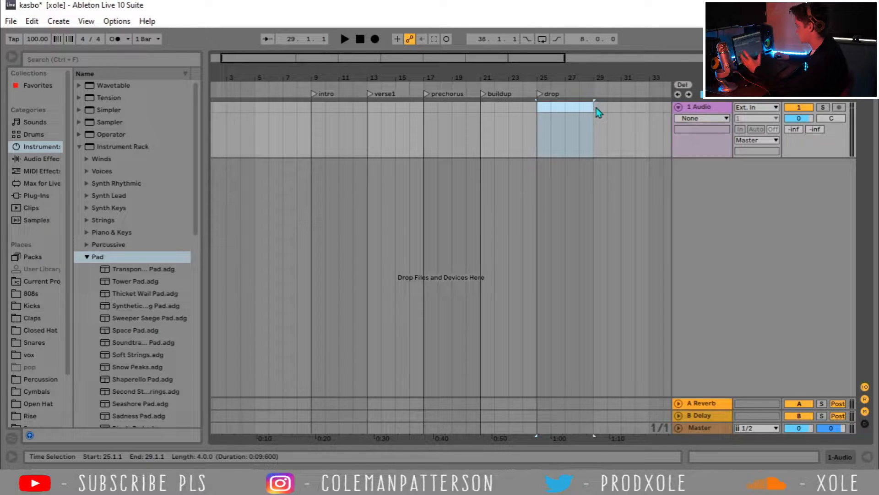
{"action": "right_click", "coordinate": [703, 170]}
{"action": "left_click", "coordinate": [720, 189]}
{"action": "right_click", "coordinate": [710, 236]}
{"action": "left_click", "coordinate": [721, 251]}
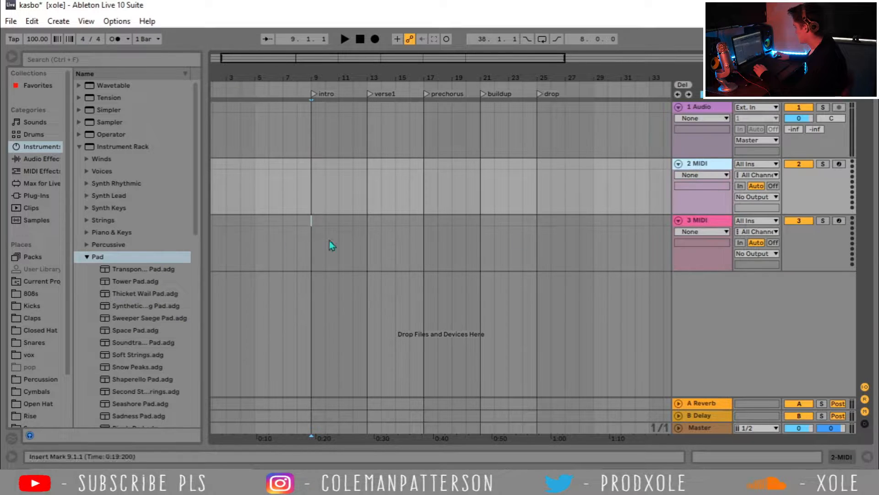
Step: Load the Piano Little One preset from the Piano & Keys instrument racks onto the first MIDI track
{"action": "left_click", "coordinate": [86, 257]}
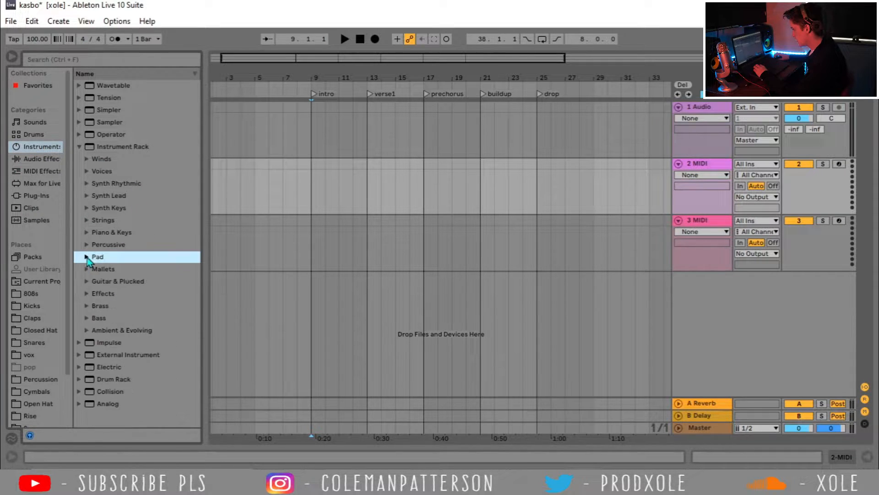
{"action": "left_click", "coordinate": [87, 232]}
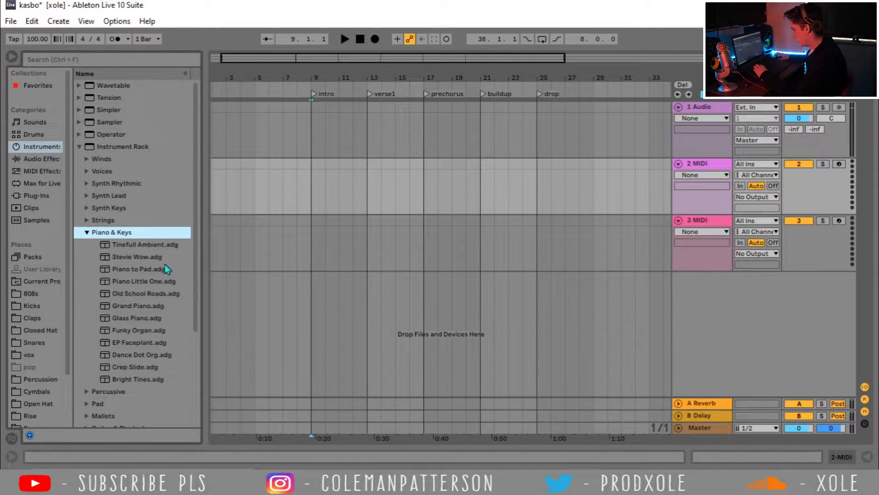
{"action": "left_click", "coordinate": [162, 282]}
{"action": "left_click", "coordinate": [149, 292]}
{"action": "left_click", "coordinate": [149, 284]}
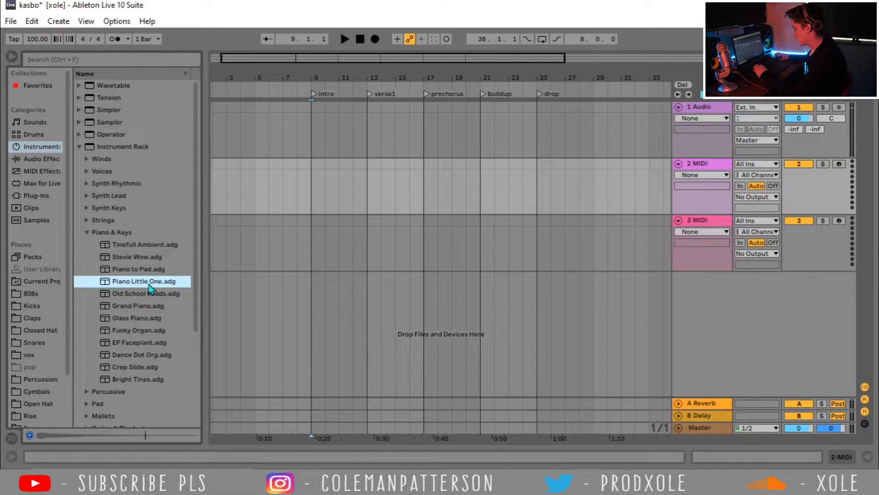
{"action": "double_click", "coordinate": [148, 281]}
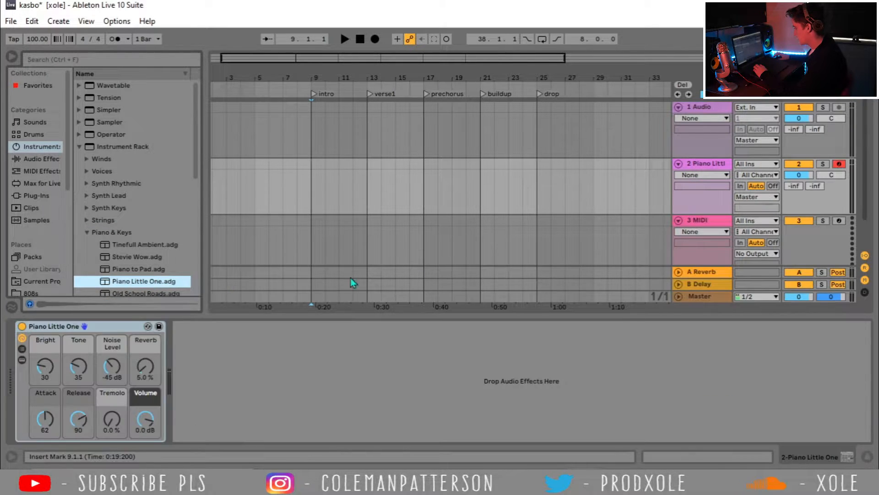
Step: Load the Grand Piano preset onto the second MIDI track
{"action": "left_click", "coordinate": [716, 167]}
{"action": "scroll", "coordinate": [709, 194], "scroll_direction": "down", "scroll_amount": 2}
{"action": "left_click", "coordinate": [707, 189]}
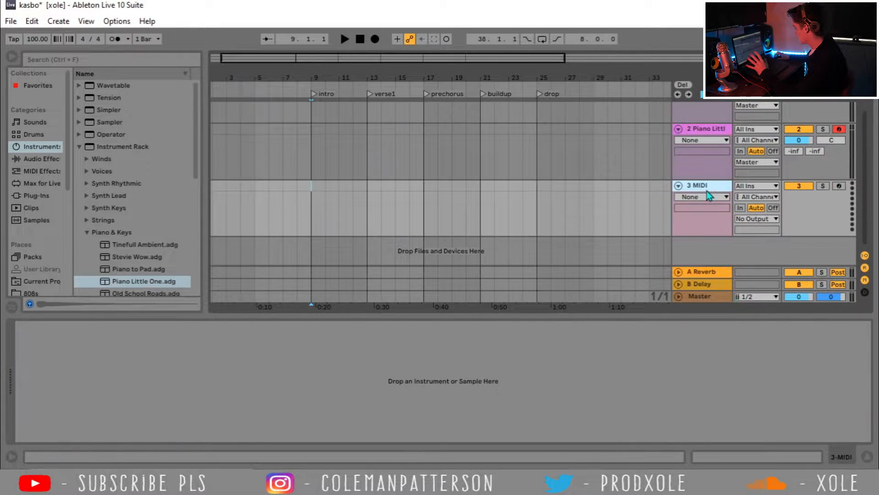
{"action": "scroll", "coordinate": [130, 250], "scroll_direction": "down", "scroll_amount": 4}
{"action": "left_click", "coordinate": [134, 254]}
{"action": "double_click", "coordinate": [136, 254]}
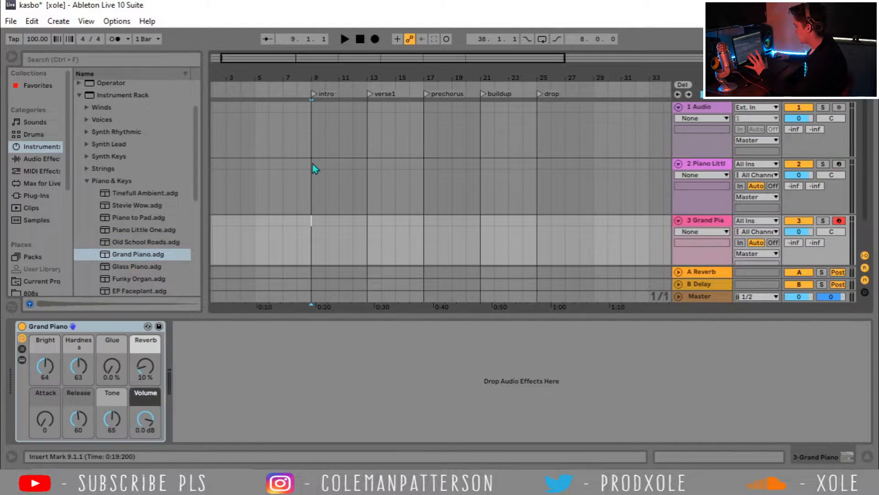
Step: Insert a four-bar MIDI clip on the Piano Little One track from bar 9 to bar 13
{"action": "left_click_drag", "start_coordinate": [312, 163], "coordinate": [361, 163]}
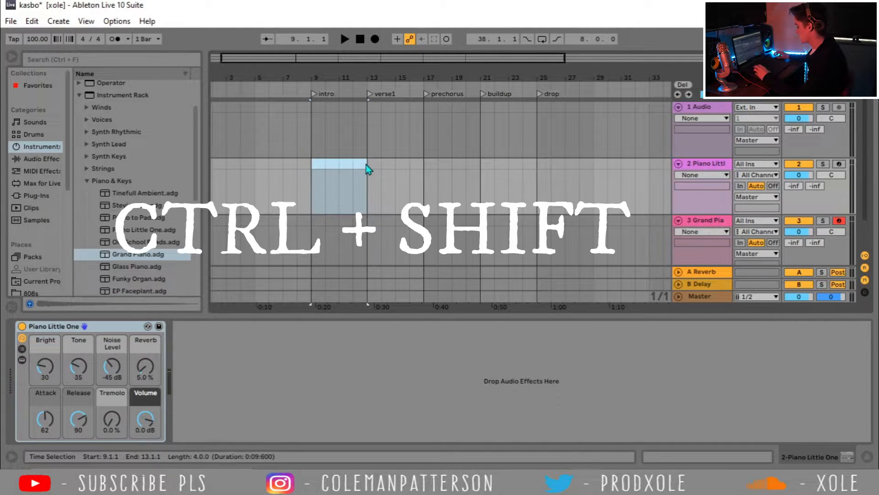
{"action": "key", "text": "ctrl+shift+m"}
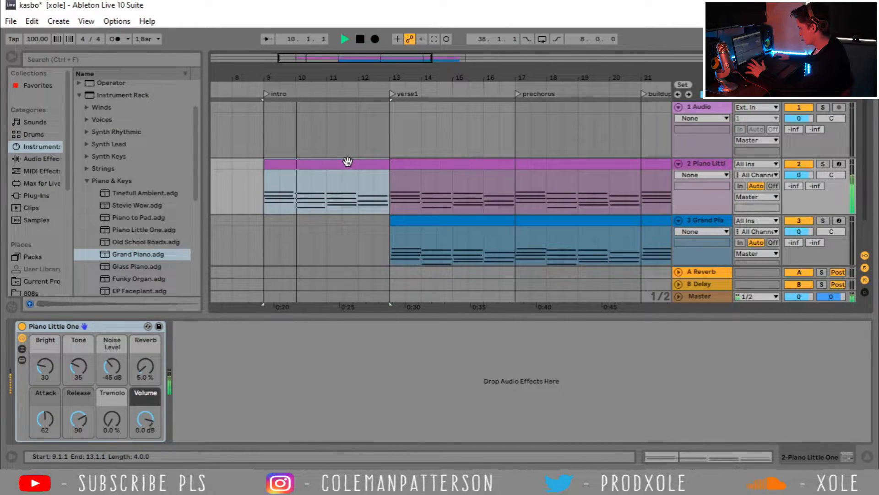
{"action": "scroll", "coordinate": [381, 237], "scroll_direction": "down", "scroll_amount": 2}
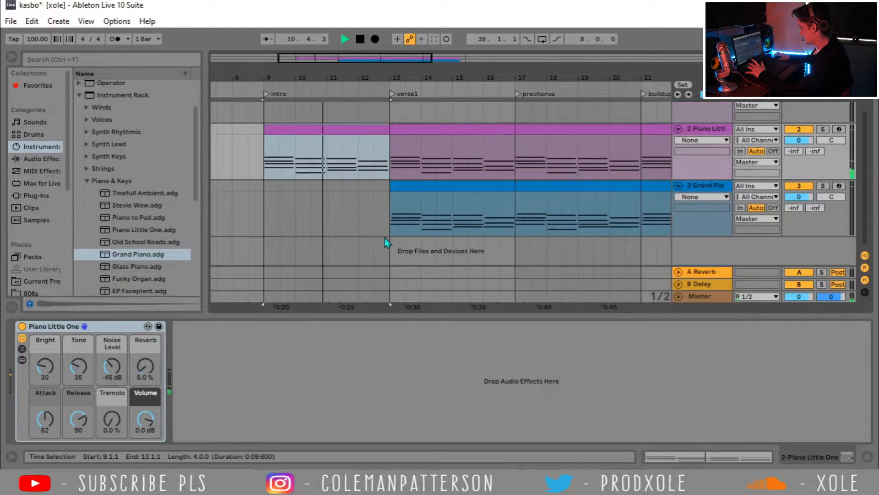
{"action": "mouse_move", "coordinate": [265, 236]}
{"action": "left_mouse_down"}
{"action": "mouse_move", "coordinate": [391, 232]}
{"action": "mouse_move", "coordinate": [268, 229]}
{"action": "left_mouse_up"}
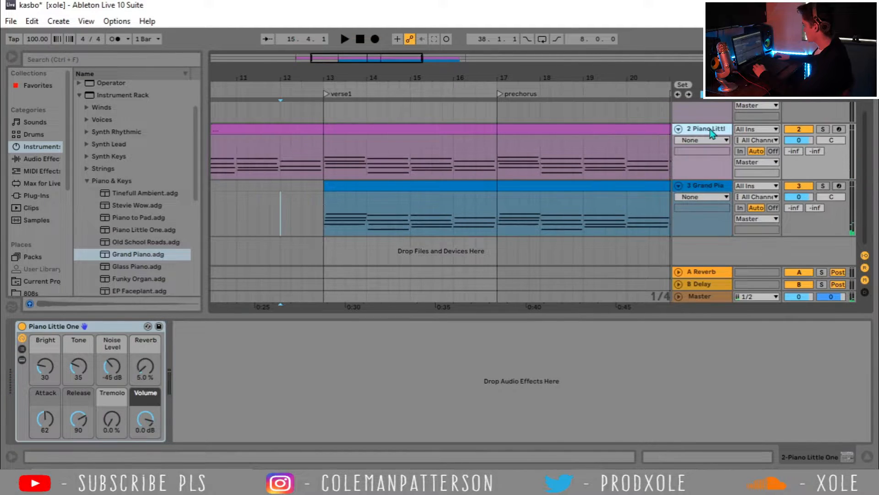
Step: Add the EQ Eight audio effect to the Piano Little One track
{"action": "left_click", "coordinate": [29, 158]}
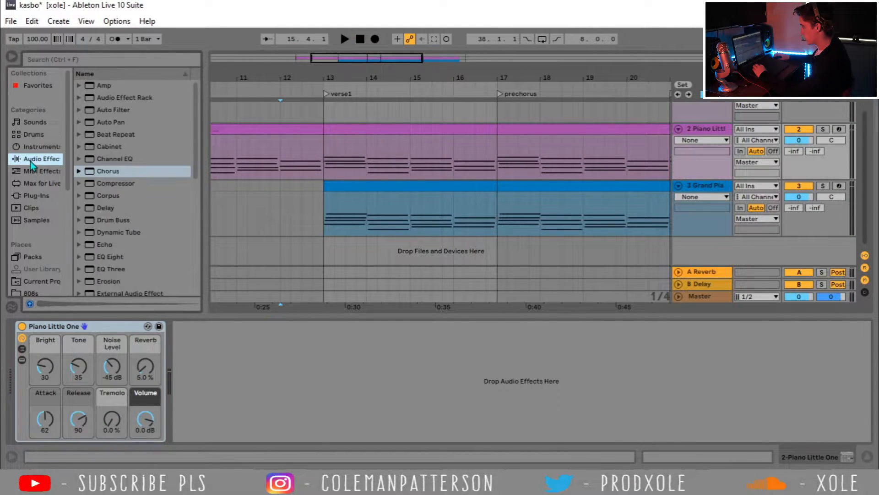
{"action": "double_click", "coordinate": [113, 257]}
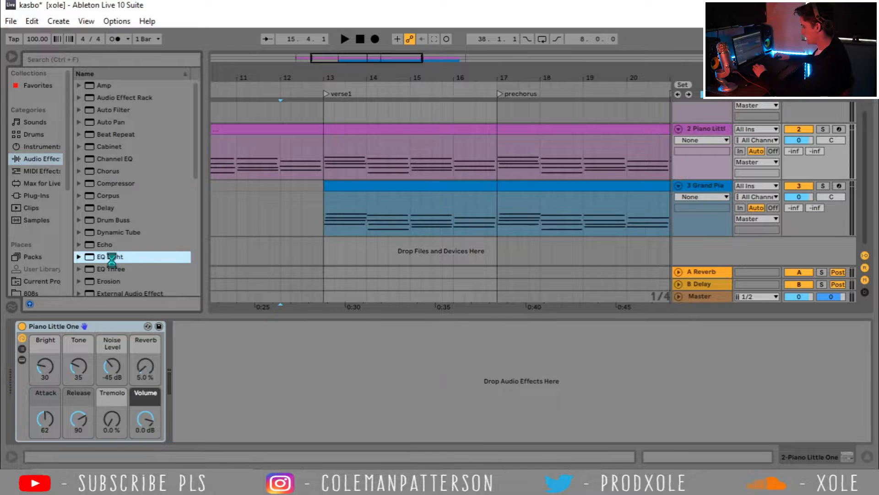
{"action": "left_click_drag", "start_coordinate": [295, 75], "coordinate": [376, 73]}
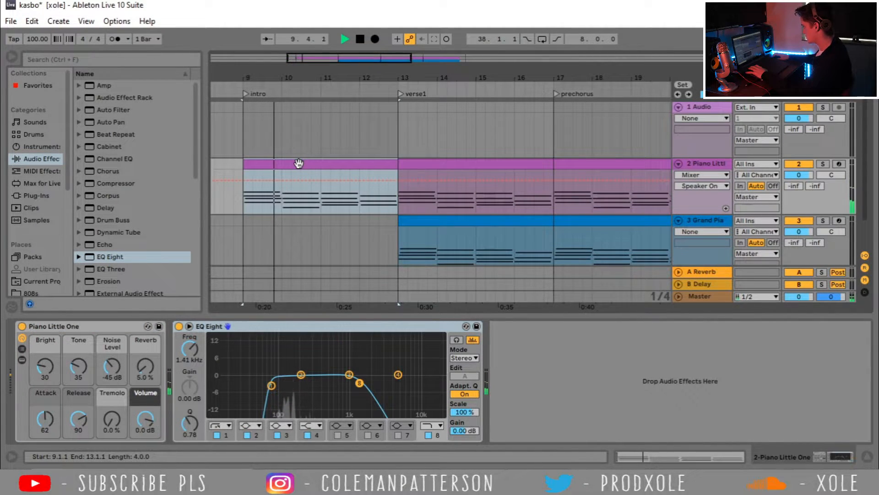
Step: Select the Grand Piano clip in verse1 and add an EQ Eight to its track
{"action": "left_click", "coordinate": [447, 220]}
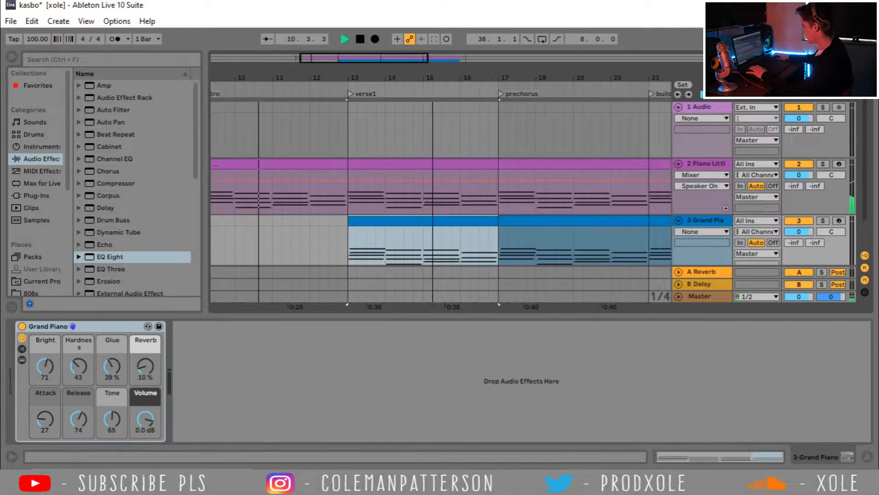
{"action": "scroll", "coordinate": [422, 116], "scroll_direction": "down", "scroll_amount": 2}
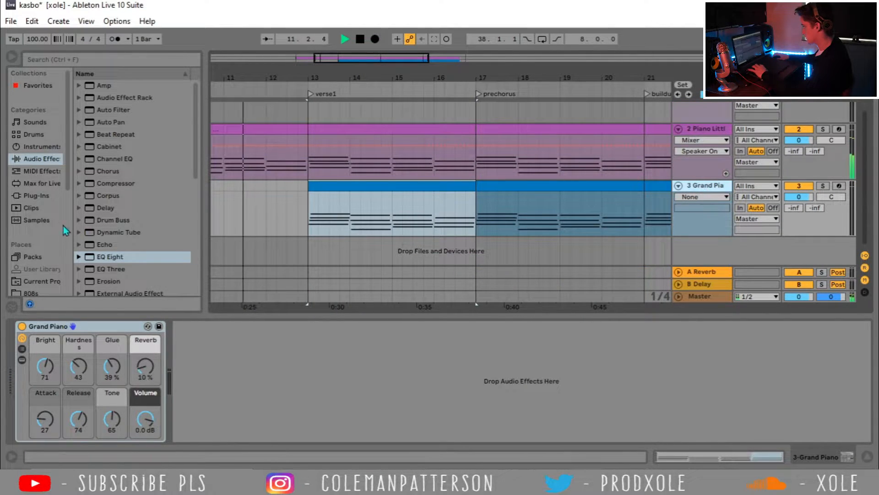
{"action": "double_click", "coordinate": [109, 256]}
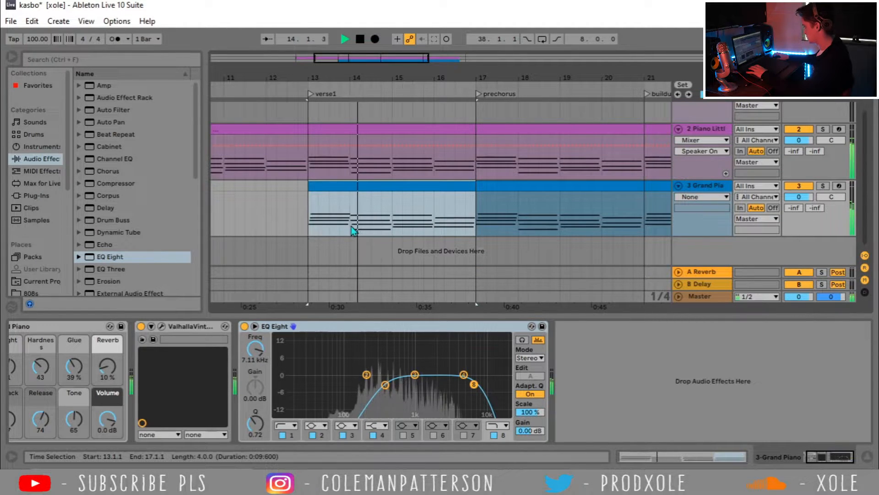
Step: Stop playback and examine the Valhalla reverb plug-in within the Grand Piano track's device chain
{"action": "left_click", "coordinate": [183, 327]}
{"action": "key", "text": "space"}
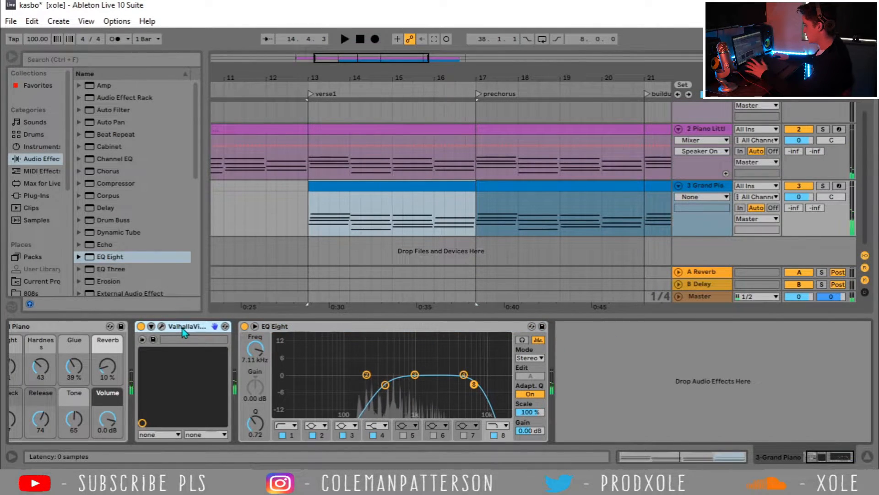
{"action": "left_click_drag", "start_coordinate": [827, 453], "coordinate": [795, 460]}
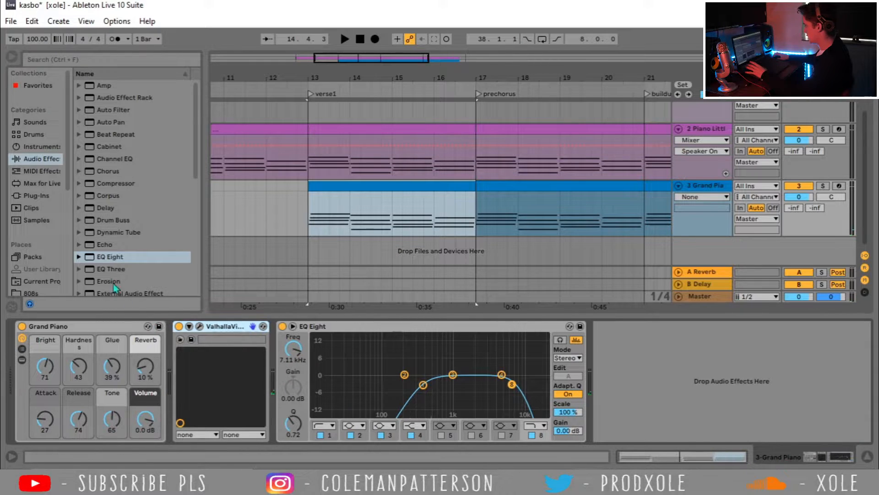
Step: Browse the Room presets of the Reverb audio effect
{"action": "scroll", "coordinate": [108, 201], "scroll_direction": "down", "scroll_amount": 7}
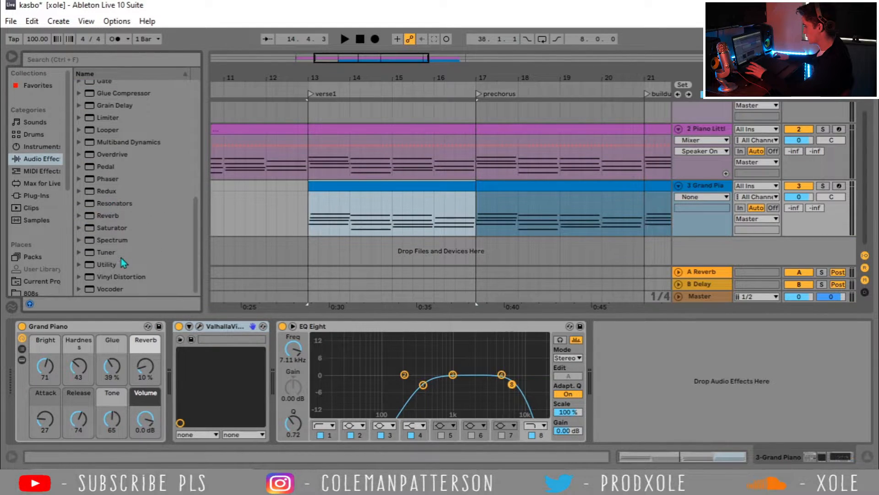
{"action": "left_click", "coordinate": [78, 215]}
{"action": "left_click", "coordinate": [86, 241]}
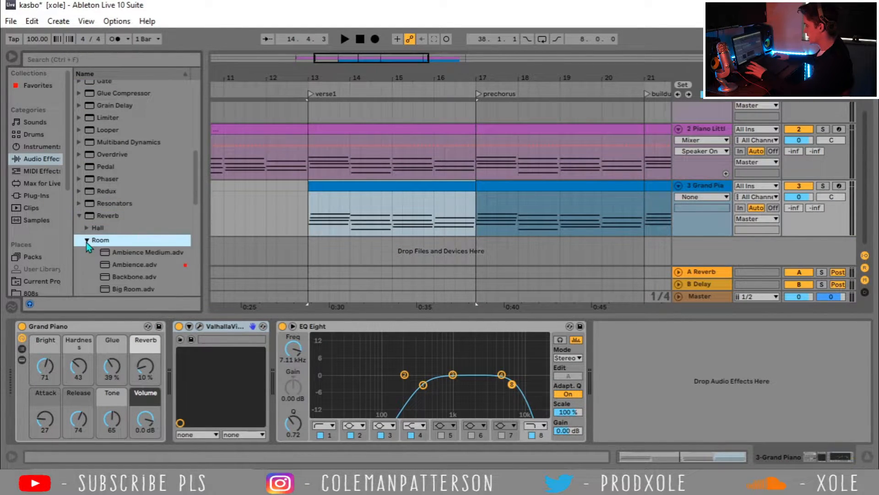
{"action": "scroll", "coordinate": [87, 242], "scroll_direction": "down", "scroll_amount": 5}
{"action": "scroll", "coordinate": [87, 241], "scroll_direction": "down", "scroll_amount": 3}
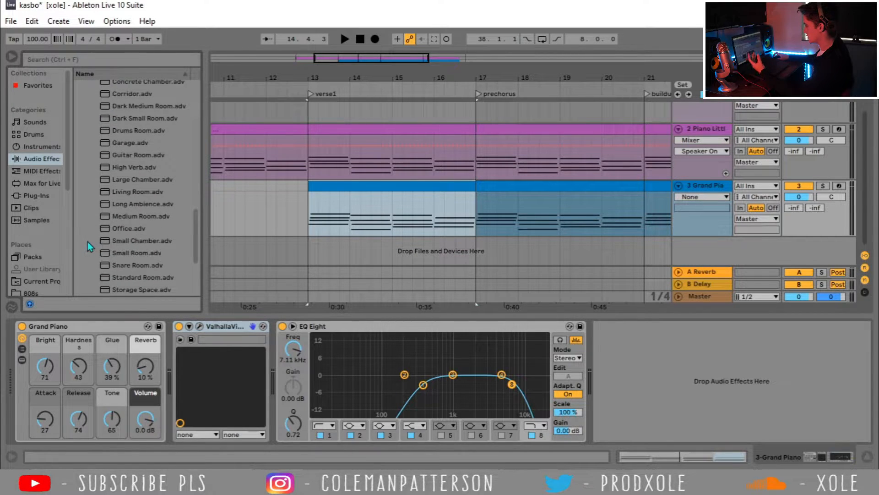
{"action": "scroll", "coordinate": [87, 240], "scroll_direction": "up", "scroll_amount": 8}
{"action": "scroll", "coordinate": [88, 243], "scroll_direction": "up", "scroll_amount": 3}
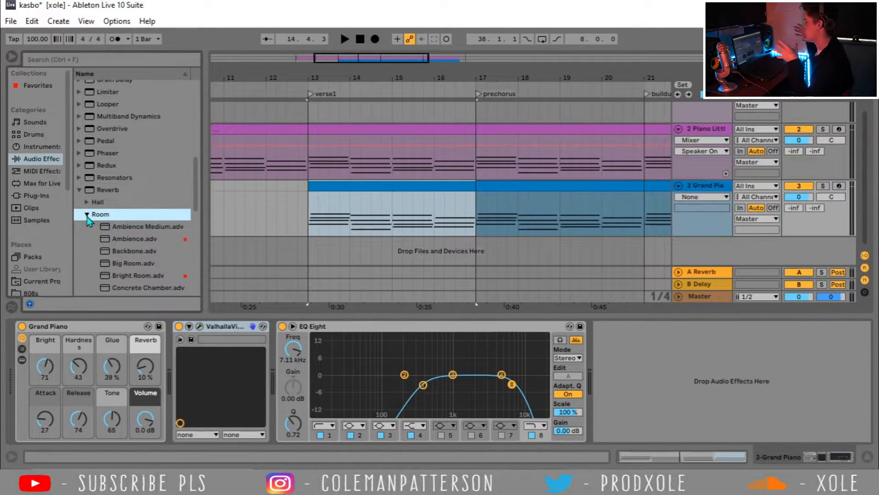
Step: Listen to the start of verse1 and hide the Grand Piano track's device view
{"action": "key", "text": "space"}
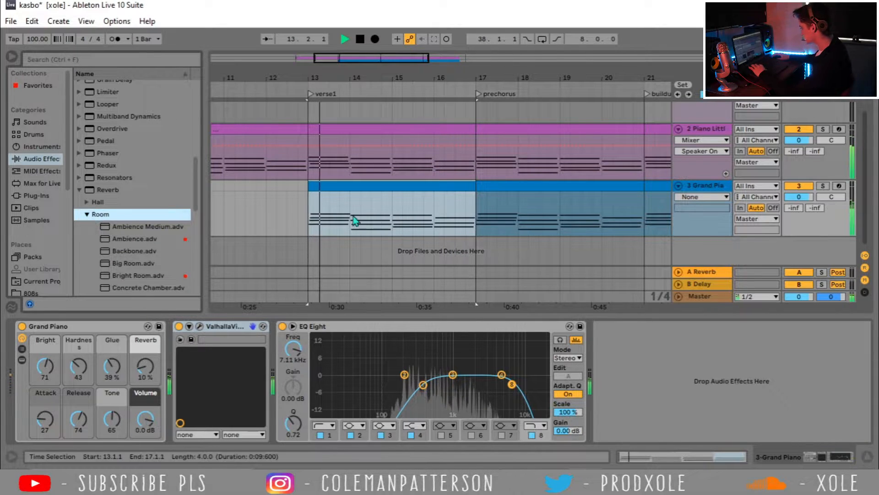
{"action": "left_click", "coordinate": [867, 457]}
{"action": "left_click_drag", "start_coordinate": [495, 81], "coordinate": [488, 51]}
{"action": "key", "text": "space"}
Step: Insert an audio track below the Grand Piano track and collapse the Room reverb presets
{"action": "right_click", "coordinate": [712, 287]}
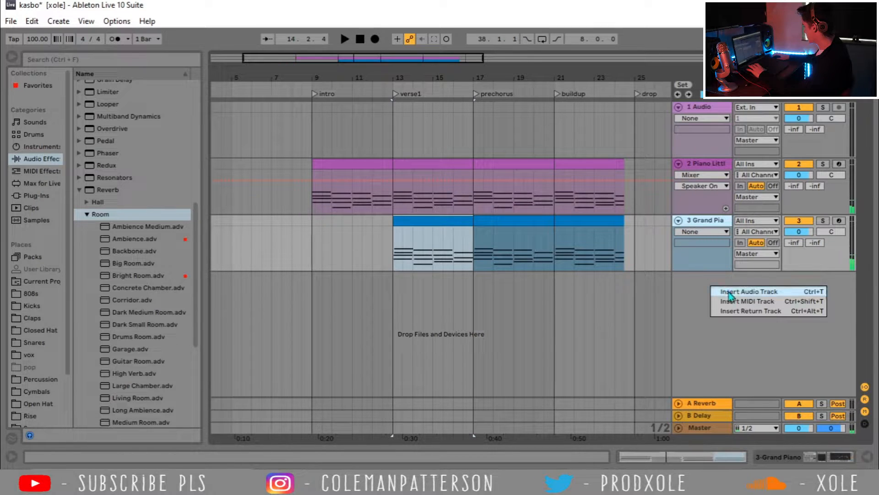
{"action": "left_click", "coordinate": [723, 290]}
{"action": "left_click", "coordinate": [33, 161]}
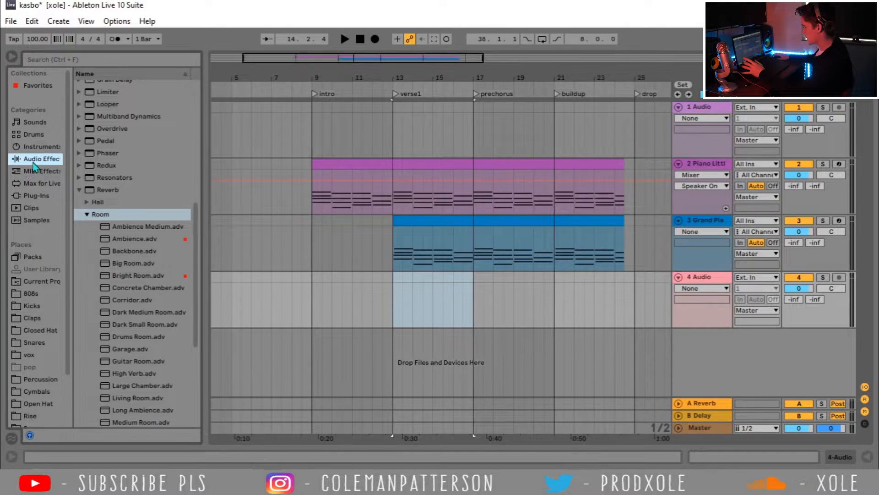
{"action": "left_click", "coordinate": [84, 214]}
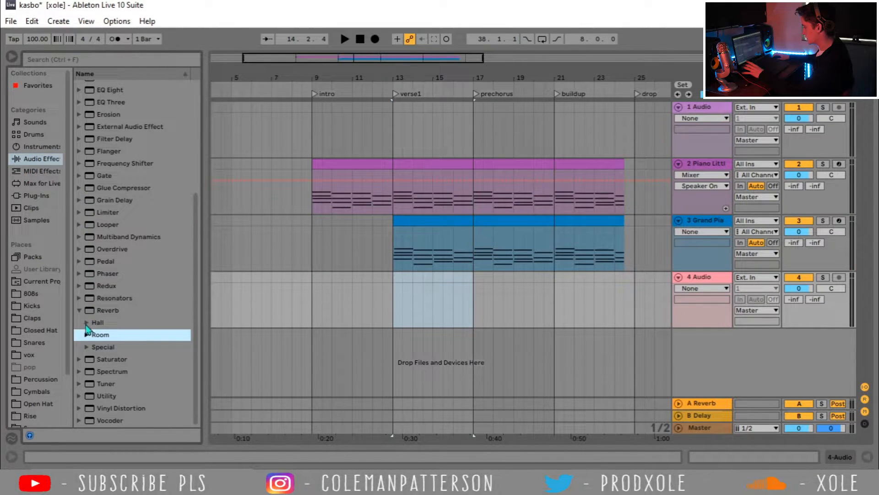
Step: Add the Bright Marimba instrument rack from the Mallets presets as a new track
{"action": "left_click", "coordinate": [37, 146]}
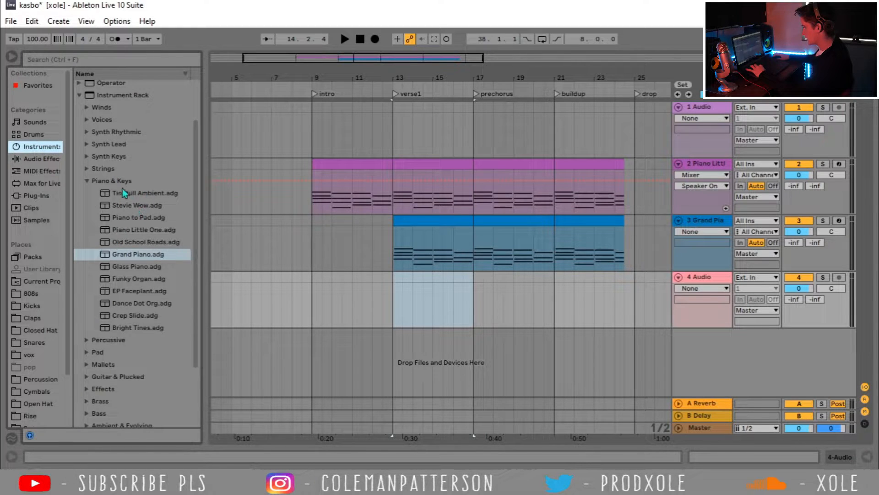
{"action": "left_click", "coordinate": [86, 365]}
{"action": "left_click", "coordinate": [129, 284]}
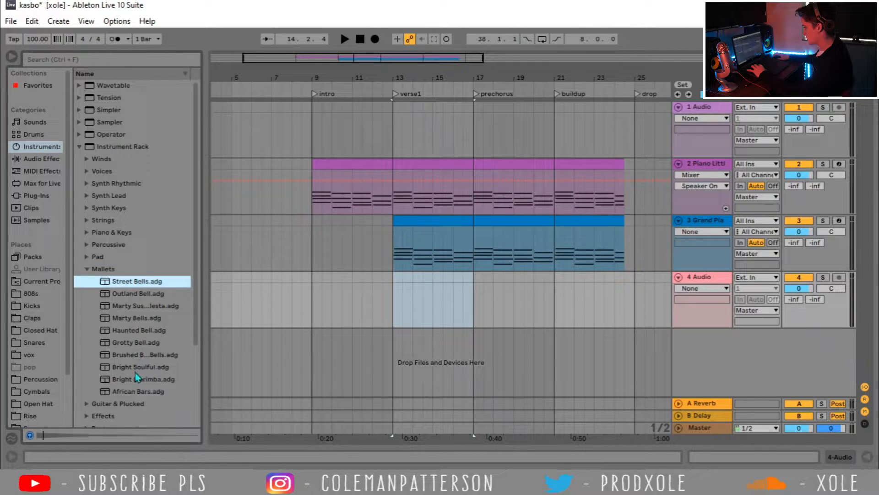
{"action": "left_click", "coordinate": [124, 380]}
{"action": "left_click_drag", "start_coordinate": [123, 385], "coordinate": [298, 341]}
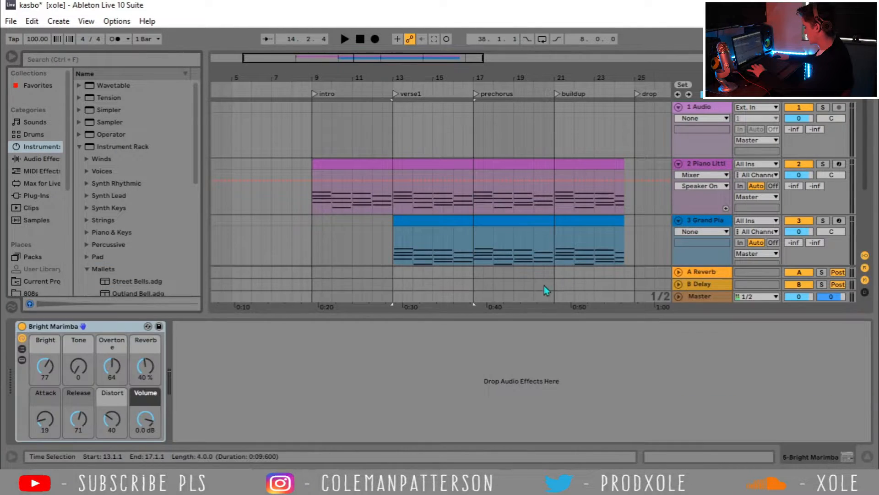
Step: Delete the empty audio track between the Grand Piano and Bright Marimba tracks
{"action": "scroll", "coordinate": [504, 256], "scroll_direction": "down", "scroll_amount": 3}
{"action": "left_click", "coordinate": [474, 187]}
{"action": "key", "text": "Delete"}
Step: Copy the Grand Piano's prechorus clip onto the Bright Marimba track at bar 17 and open the copy
{"action": "left_click", "coordinate": [511, 116]}
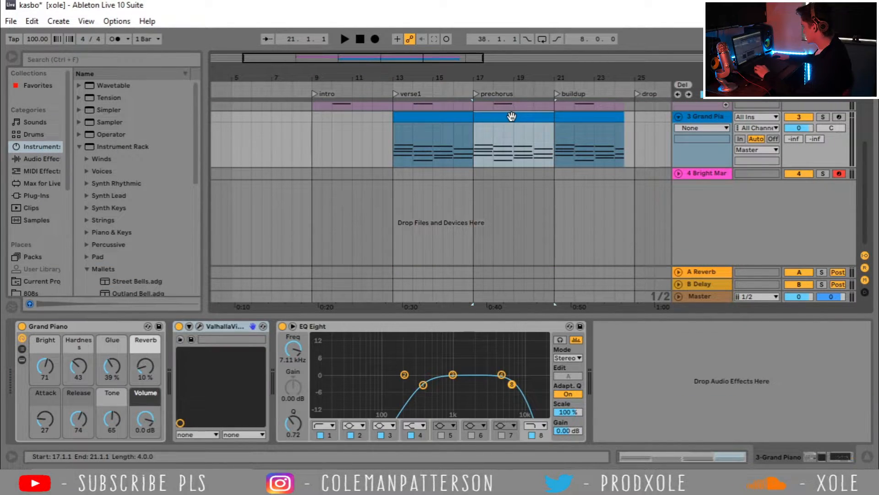
{"action": "left_click_drag", "start_coordinate": [512, 116], "coordinate": [508, 173]}
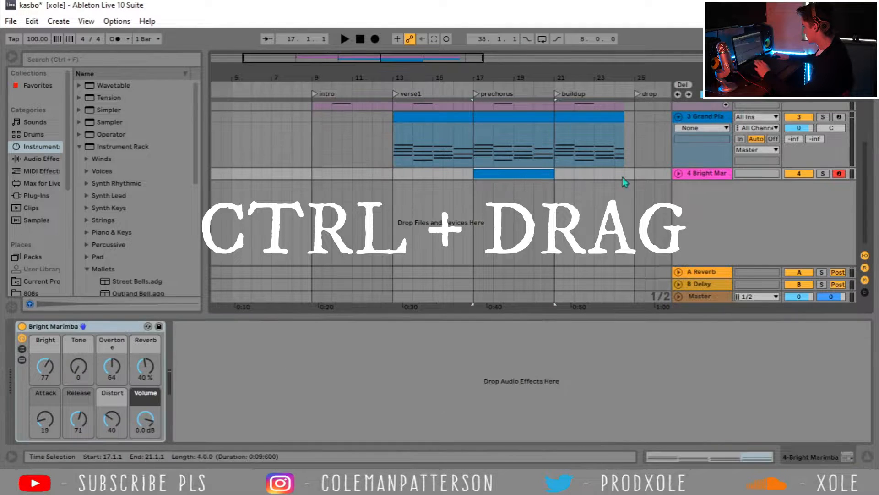
{"action": "key", "text": "space"}
{"action": "double_click", "coordinate": [531, 174]}
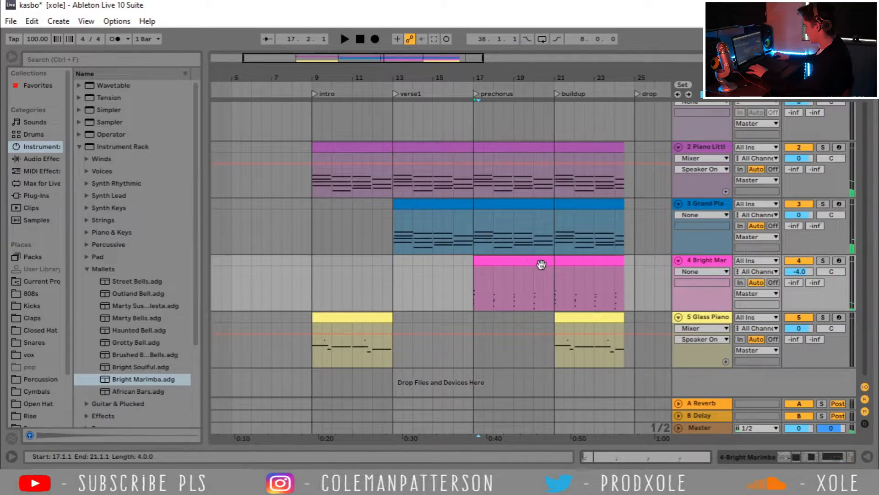
Step: Examine the staggered notes in the Bright Marimba prechorus clip while playing it back
{"action": "double_click", "coordinate": [531, 259]}
{"action": "key", "text": "space"}
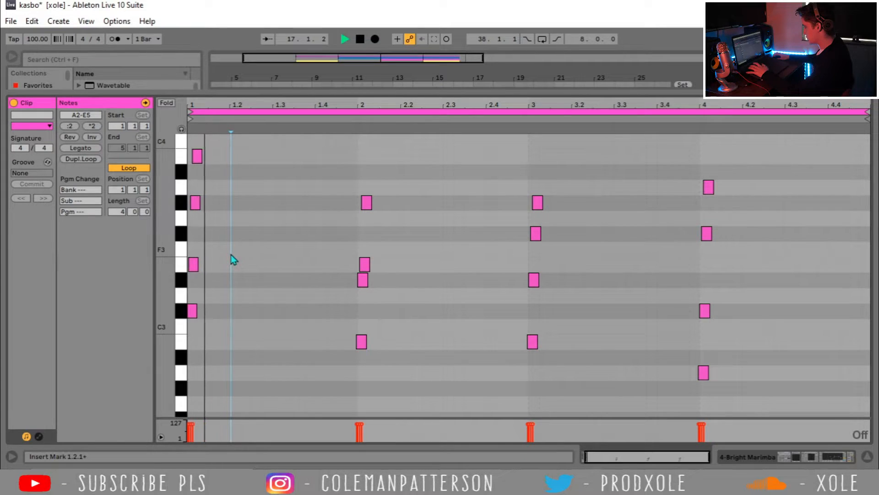
{"action": "left_click", "coordinate": [854, 454]}
{"action": "key", "text": "space"}
Step: Play the Glass Piano clip from the intro and examine the track's instrument and EQ Eight settings
{"action": "left_click", "coordinate": [700, 318]}
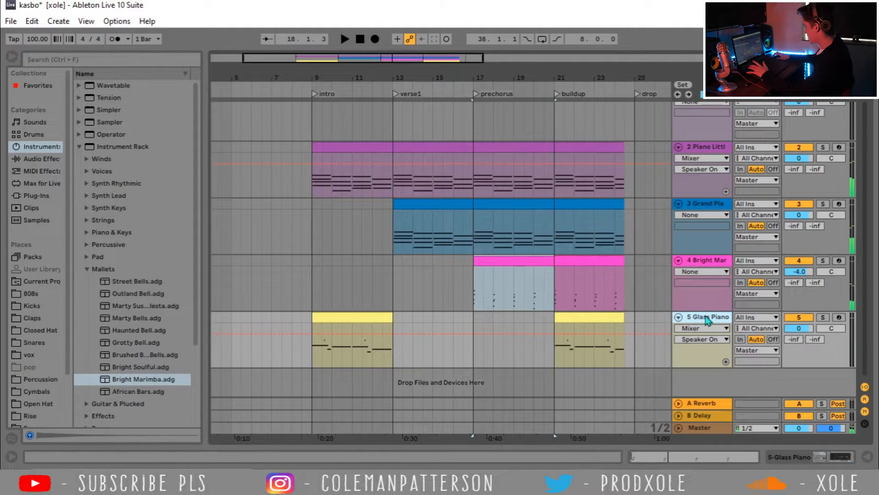
{"action": "left_click", "coordinate": [381, 316]}
{"action": "key", "text": "space"}
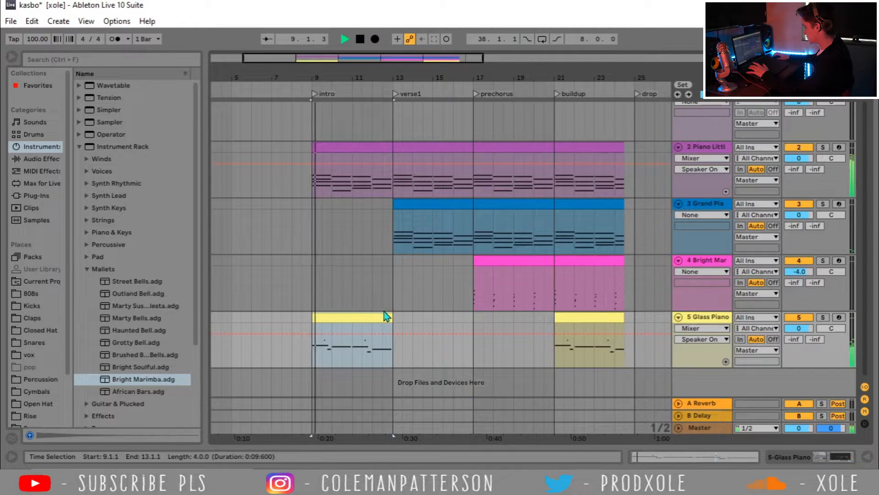
{"action": "double_click", "coordinate": [707, 317]}
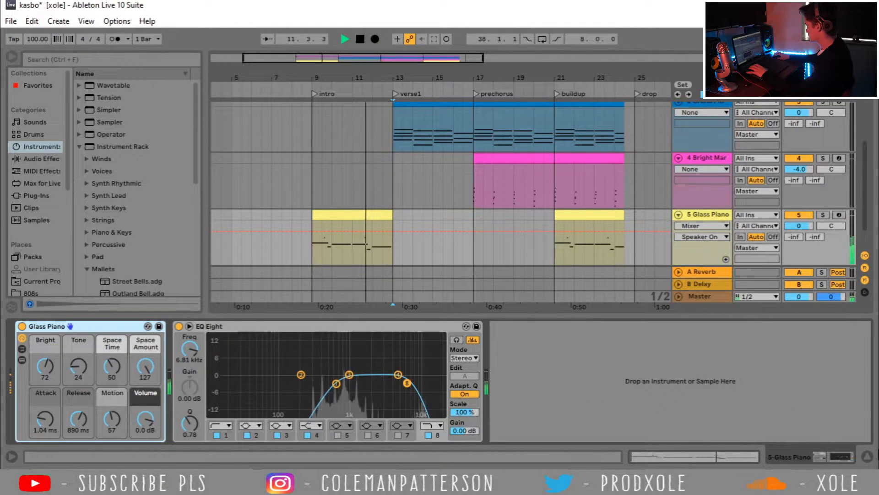
{"action": "left_click", "coordinate": [867, 456]}
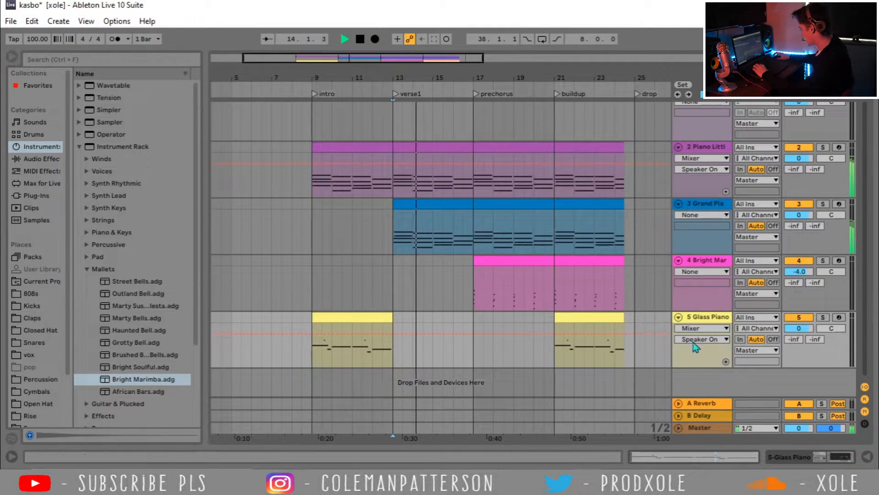
{"action": "key", "text": "space"}
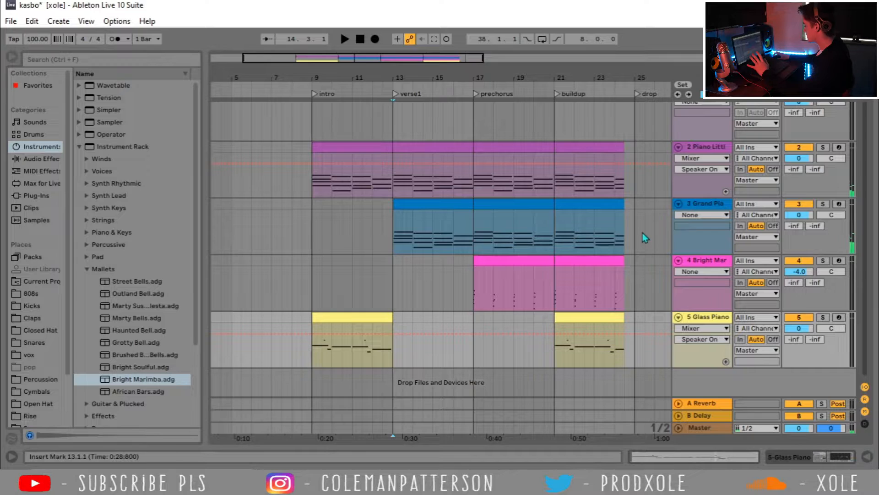
Step: Fold the Piano Little One, Grand Piano, Bright Marimba and Glass Piano tracks
{"action": "scroll", "coordinate": [641, 233], "scroll_direction": "up", "scroll_amount": 1}
{"action": "left_click", "coordinate": [678, 163]}
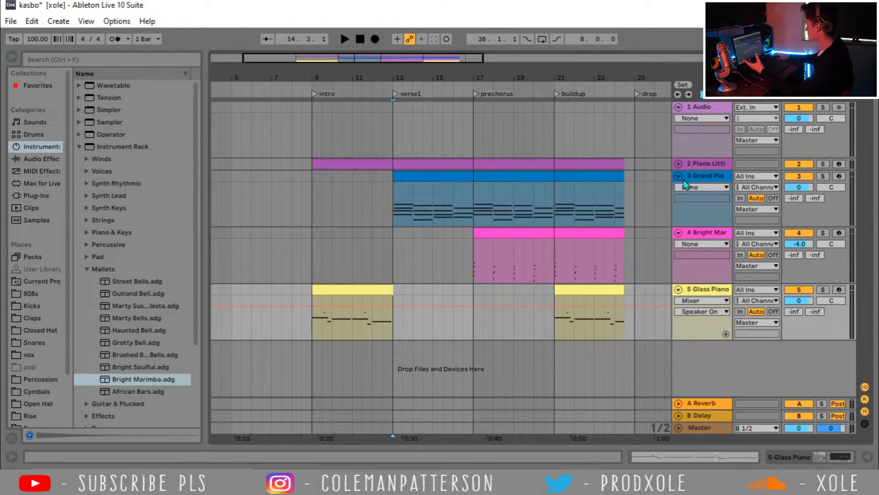
{"action": "left_click", "coordinate": [678, 176]}
{"action": "left_click", "coordinate": [679, 188]}
{"action": "left_click", "coordinate": [679, 200]}
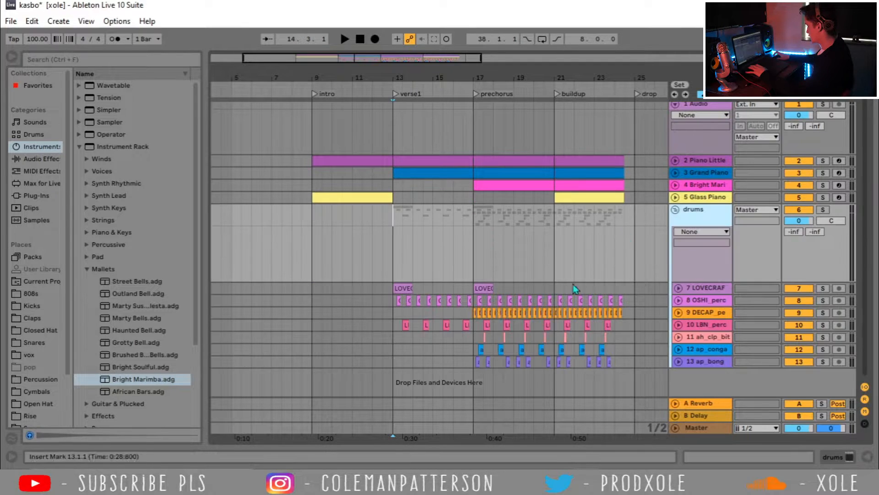
Step: Place the insert marker at the start of verse1 and select the drums group
{"action": "left_click", "coordinate": [399, 310]}
{"action": "left_click_drag", "start_coordinate": [414, 77], "coordinate": [376, 78]}
{"action": "left_click", "coordinate": [718, 223]}
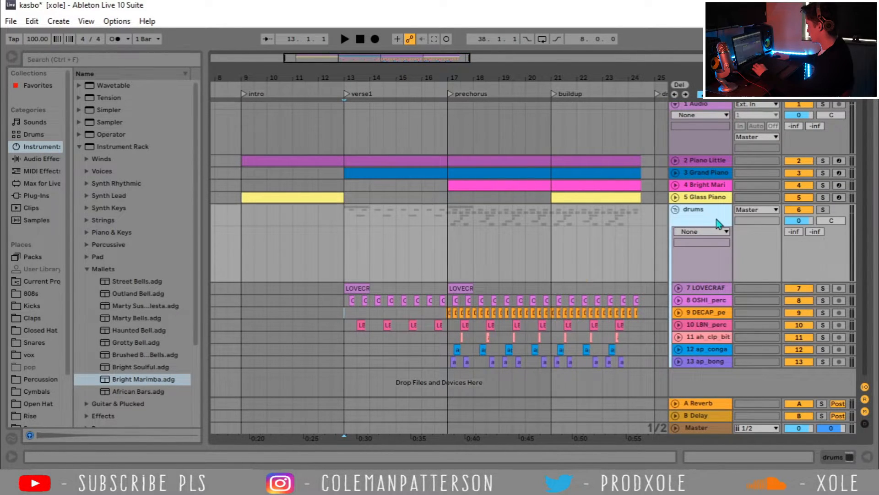
Step: Try grouping the Grand Piano, Bright Marimba and Glass Piano tracks, and undo the grouping
{"action": "left_click", "coordinate": [701, 197]}
{"action": "left_click", "coordinate": [700, 174], "text": "shift"}
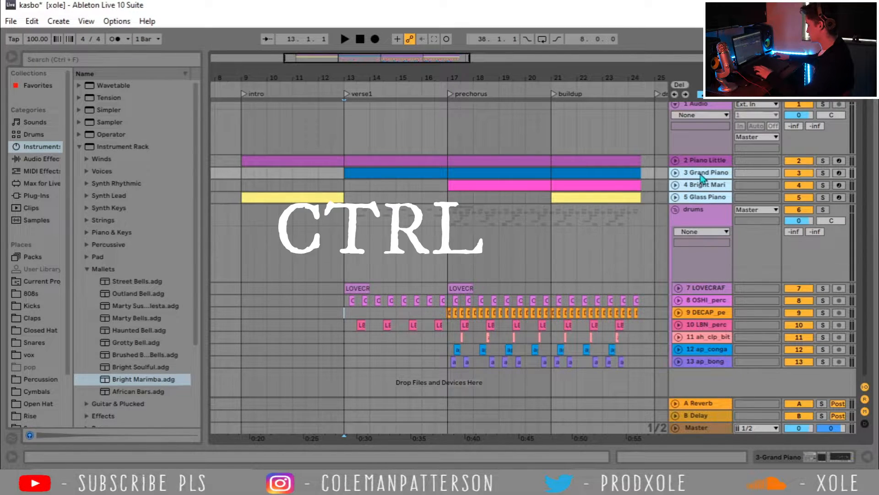
{"action": "key", "text": "ctrl+g"}
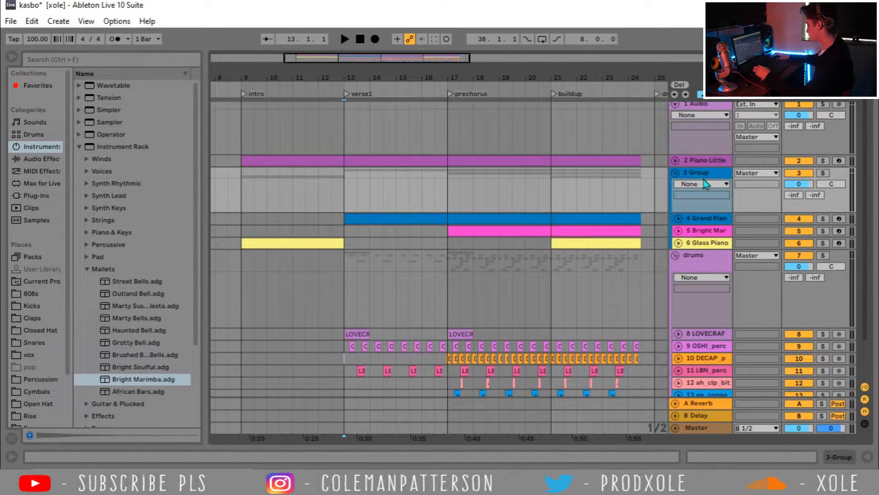
{"action": "key", "text": "ctrl+z"}
Step: Solo the drums group and show its device chain
{"action": "left_click", "coordinate": [710, 214]}
{"action": "left_click", "coordinate": [823, 209]}
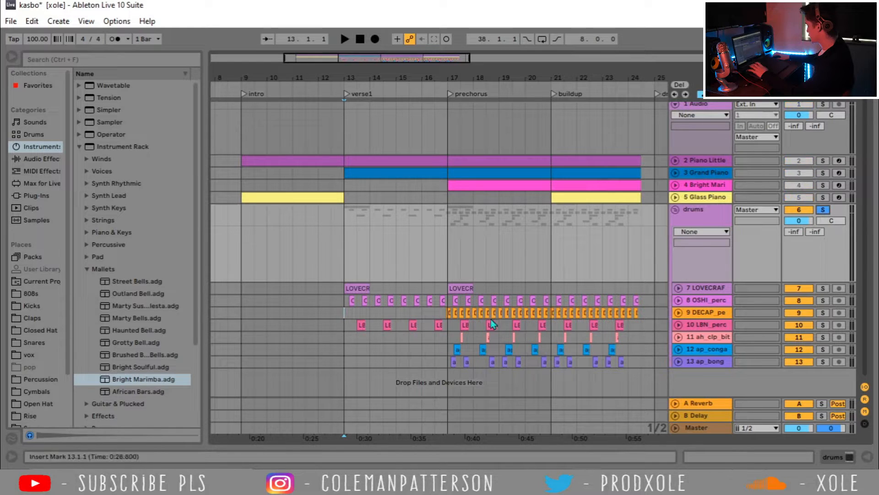
{"action": "double_click", "coordinate": [690, 216]}
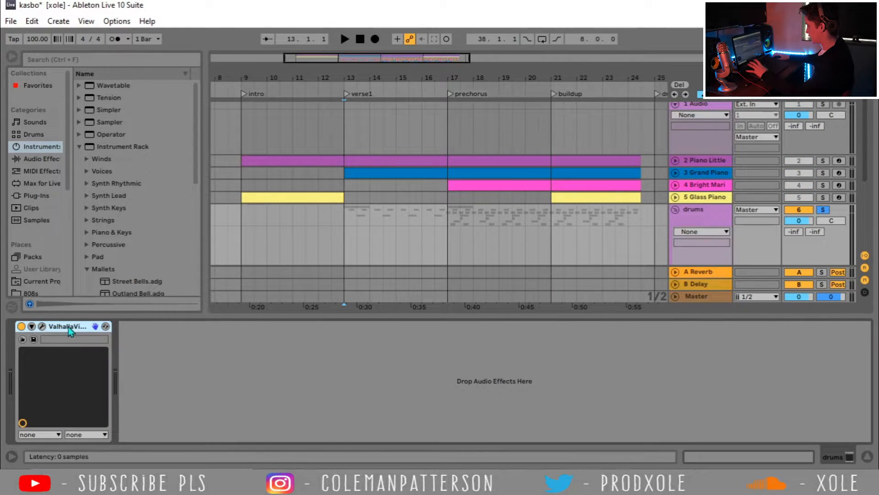
Step: Play the soloed drums from verse1 and examine the ValhallaVintageVerb settings on the drums group
{"action": "scroll", "coordinate": [705, 183], "scroll_direction": "down", "scroll_amount": 3}
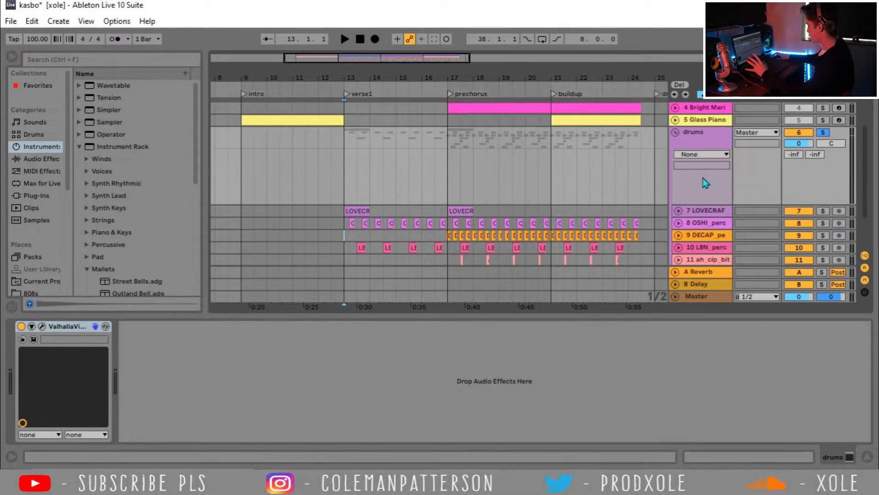
{"action": "left_click", "coordinate": [717, 146]}
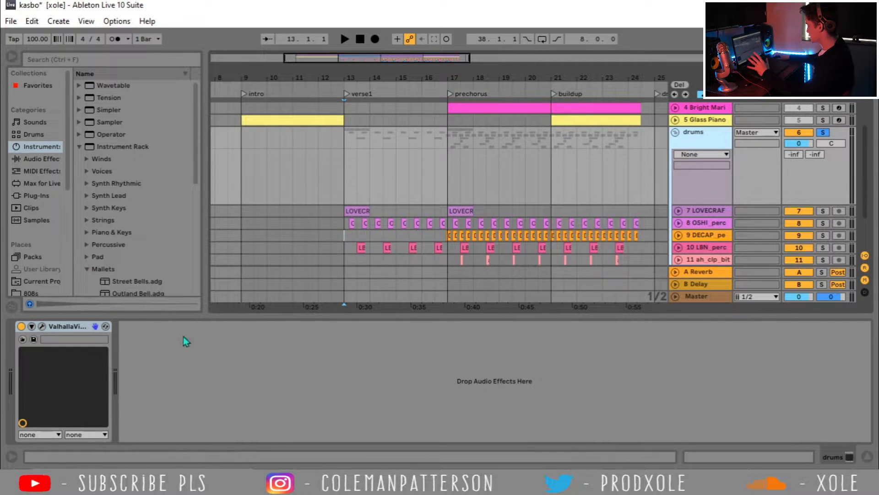
{"action": "scroll", "coordinate": [661, 191], "scroll_direction": "down", "scroll_amount": 2}
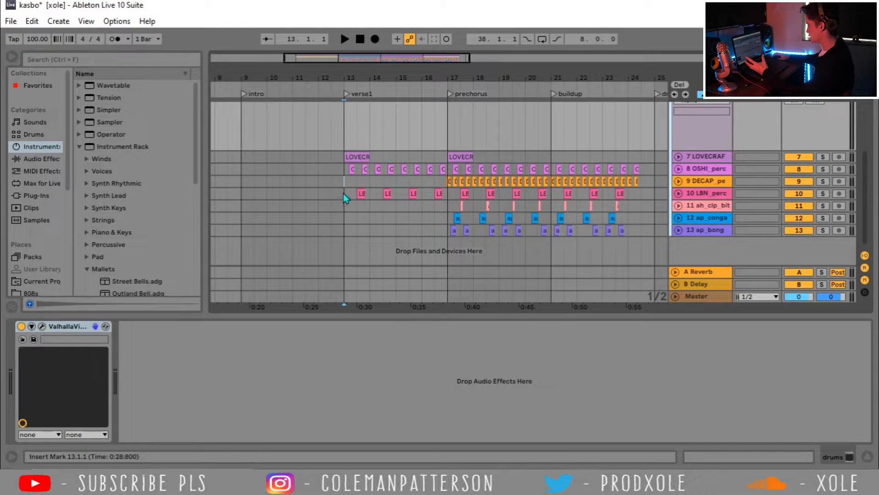
{"action": "key", "text": "space"}
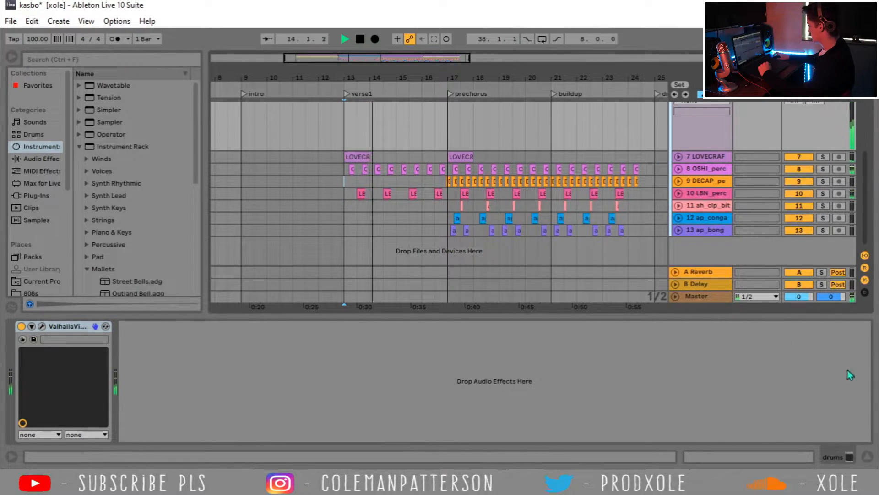
{"action": "left_click", "coordinate": [42, 326]}
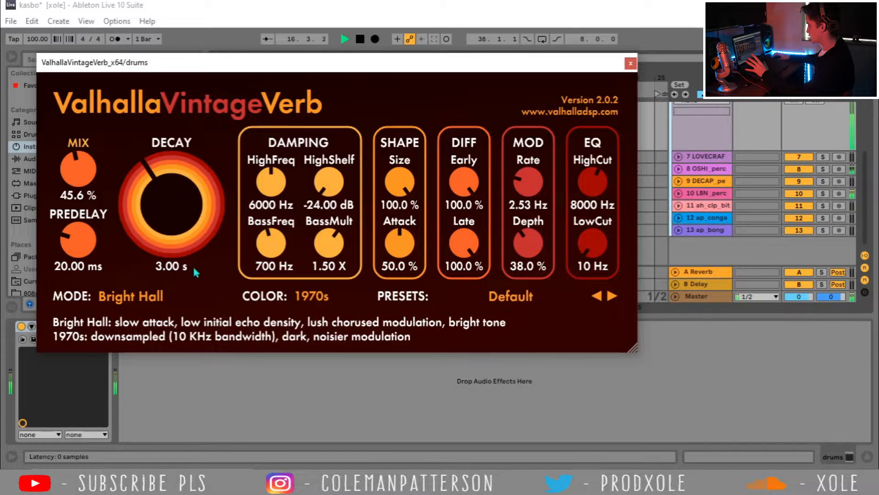
{"action": "left_click", "coordinate": [631, 63]}
Step: Listen to the layered percussion tracks from the prechorus and hide the device view
{"action": "left_click", "coordinate": [589, 221]}
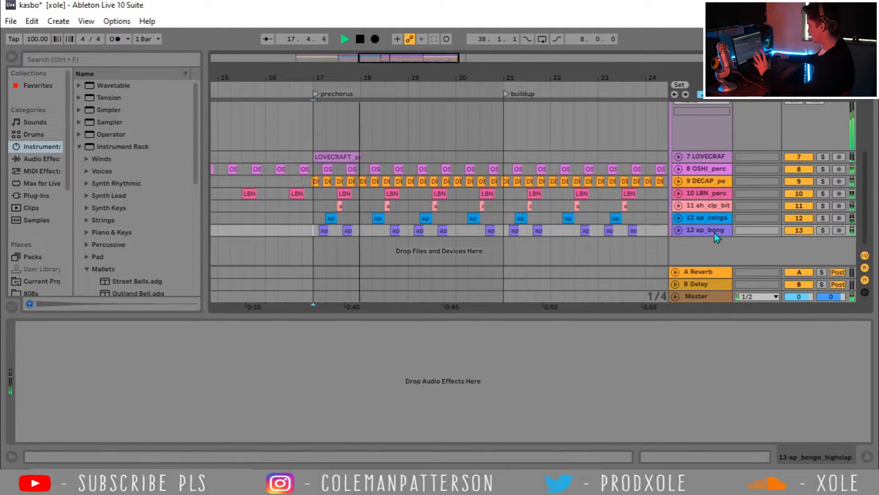
{"action": "left_click", "coordinate": [677, 232]}
{"action": "left_click_drag", "start_coordinate": [478, 73], "coordinate": [396, 76]}
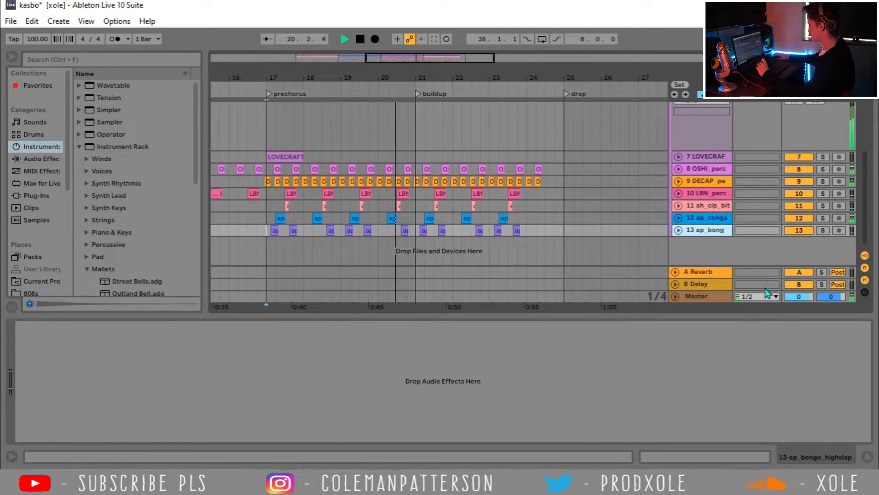
{"action": "left_click", "coordinate": [866, 456]}
{"action": "scroll", "coordinate": [537, 265], "scroll_direction": "up", "scroll_amount": 1}
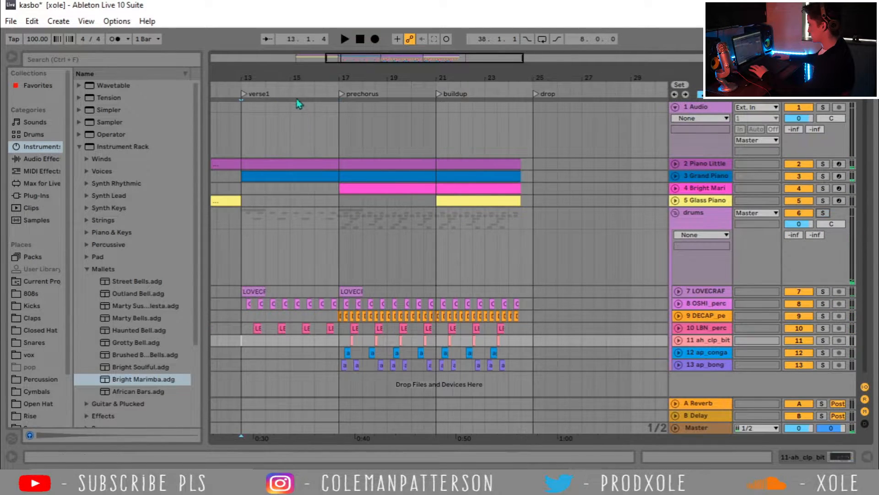
Step: Play the arrangement from just before verse1 and select the drums group from the prechorus to bar 29
{"action": "left_click_drag", "start_coordinate": [298, 77], "coordinate": [397, 77]}
{"action": "left_click", "coordinate": [340, 213]}
{"action": "key", "text": "space"}
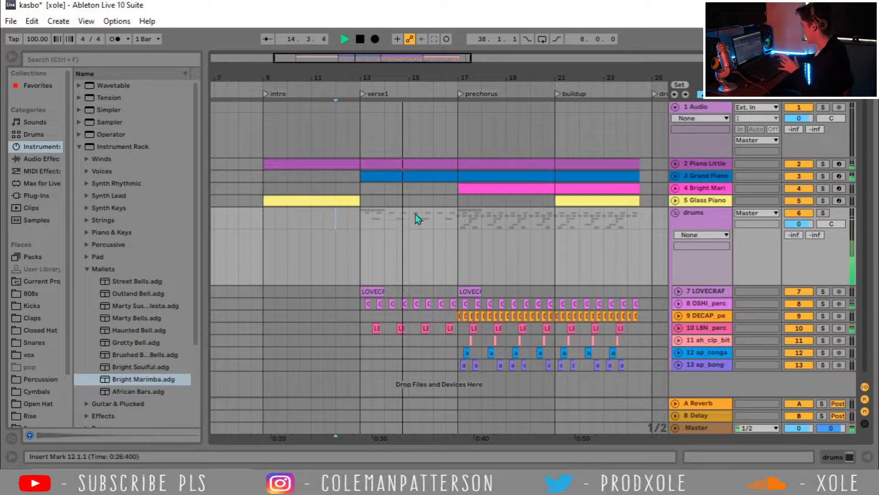
{"action": "left_click_drag", "start_coordinate": [457, 219], "coordinate": [652, 210]}
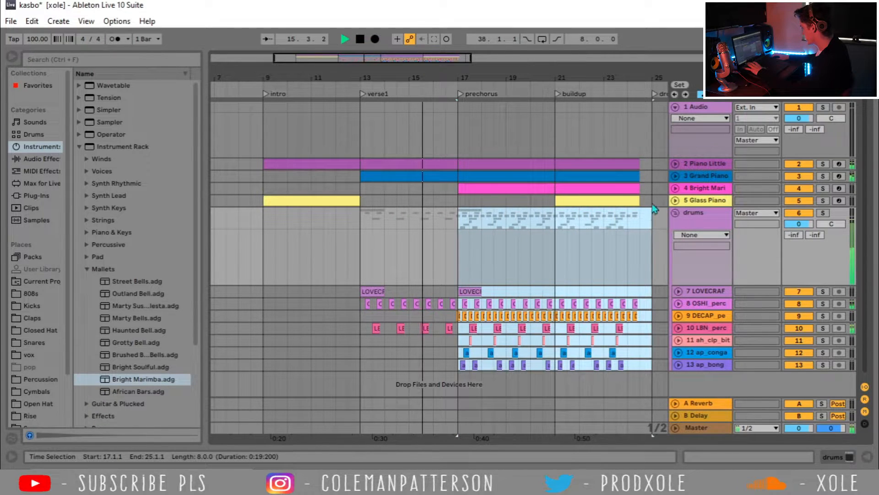
{"action": "left_click_drag", "start_coordinate": [632, 77], "coordinate": [495, 73]}
{"action": "left_click", "coordinate": [604, 220], "text": "shift"}
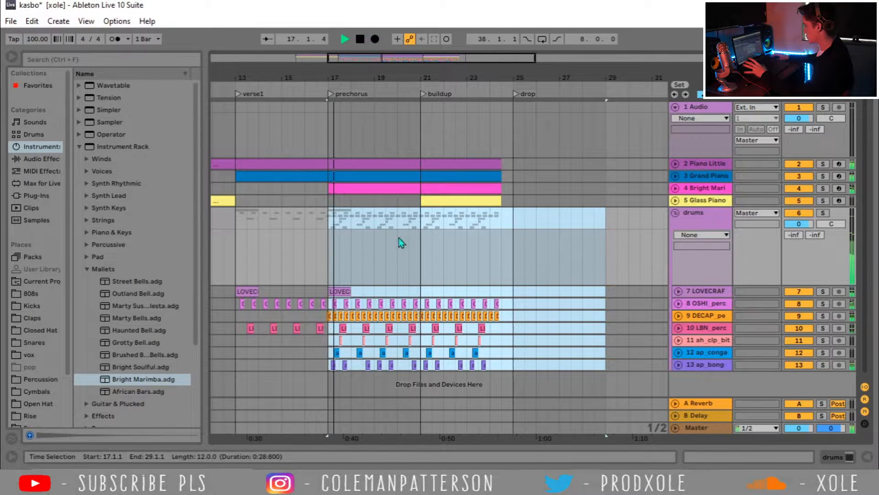
{"action": "key", "text": "space"}
Step: Collapse the drums group, add an audio track below it, and open the vox sample folder with the insert point at the prechorus
{"action": "left_click", "coordinate": [675, 212]}
{"action": "key", "text": "ctrl+t"}
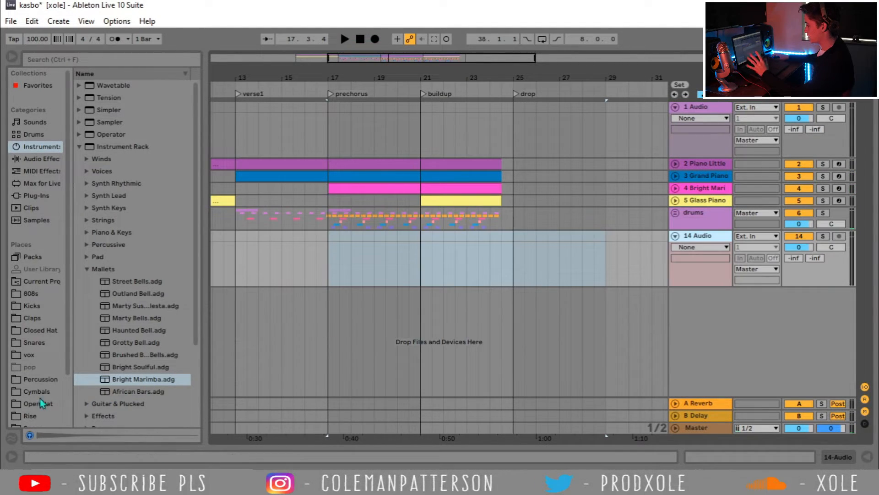
{"action": "scroll", "coordinate": [29, 396], "scroll_direction": "down", "scroll_amount": 2}
{"action": "left_click", "coordinate": [30, 297]}
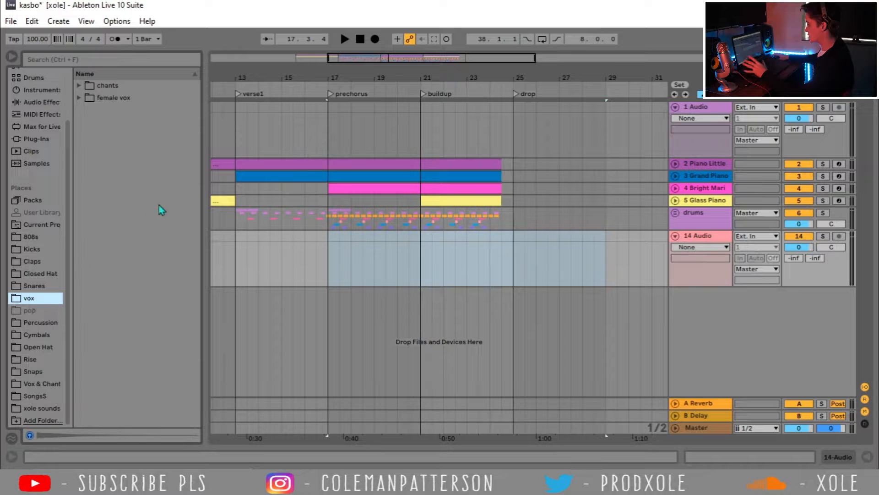
{"action": "left_click", "coordinate": [327, 237]}
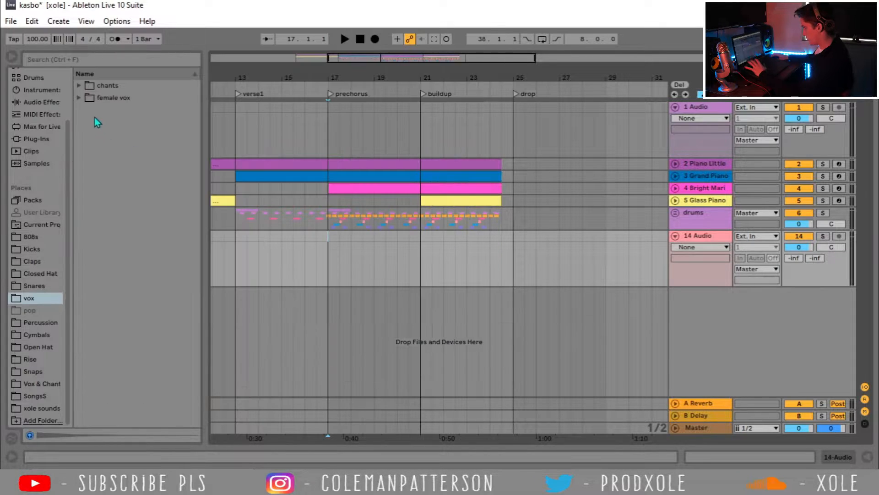
Step: Preview samples in the female vox folder and place the LOVECRAFT wet_A one-shot on the new audio track at bar 17
{"action": "left_click", "coordinate": [80, 97]}
{"action": "left_click", "coordinate": [116, 124]}
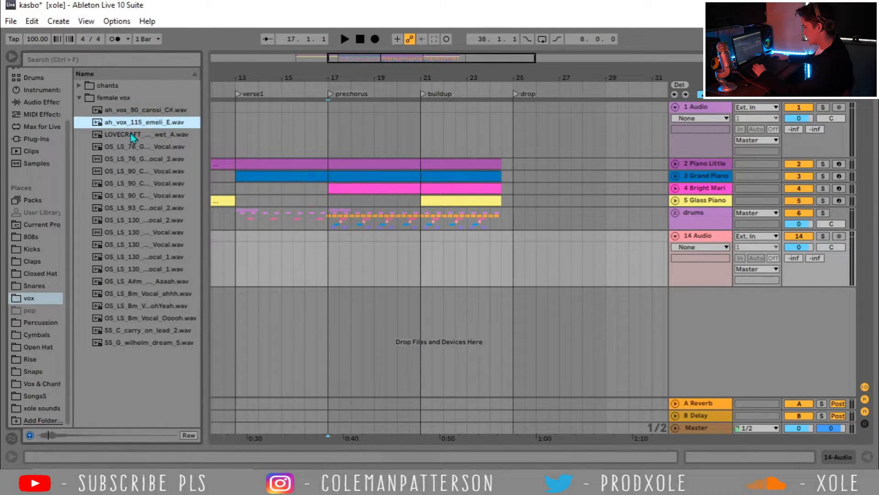
{"action": "left_click", "coordinate": [130, 134]}
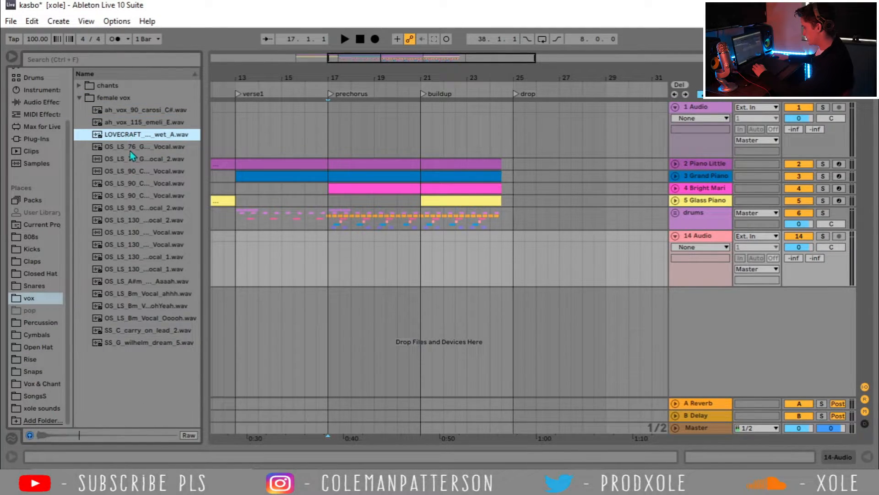
{"action": "left_click", "coordinate": [126, 147]}
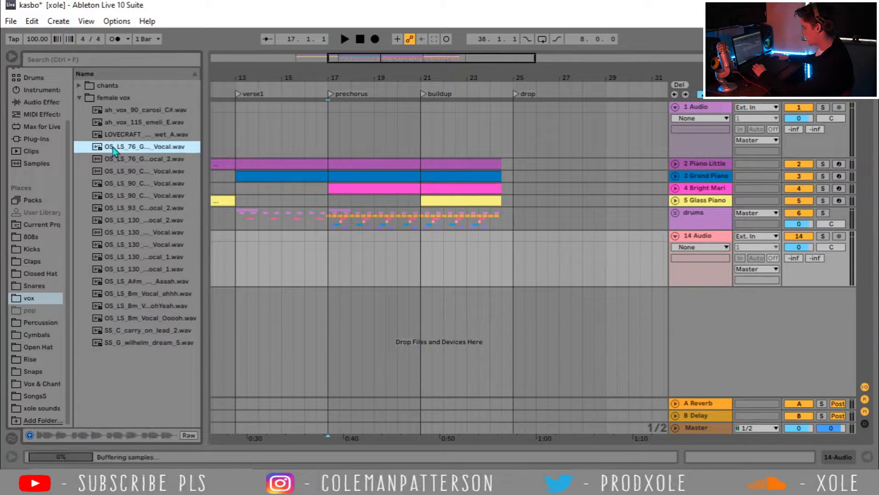
{"action": "left_click", "coordinate": [119, 136]}
{"action": "left_click_drag", "start_coordinate": [343, 267], "coordinate": [326, 242]}
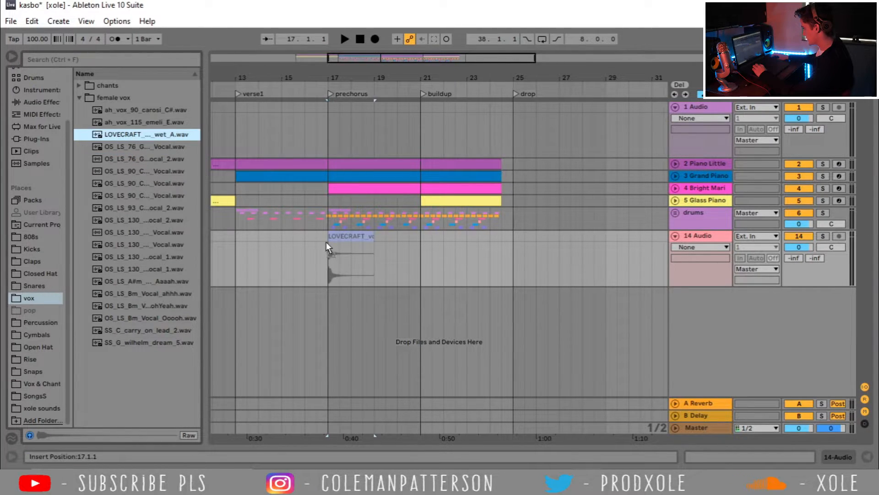
Step: Listen to the LOVECRAFT vocal one-shot in the mix from bar 16.3 and open its clip's sample settings
{"action": "scroll", "coordinate": [343, 122], "scroll_direction": "up", "scroll_amount": 3}
{"action": "left_click", "coordinate": [280, 241]}
{"action": "key", "text": "space"}
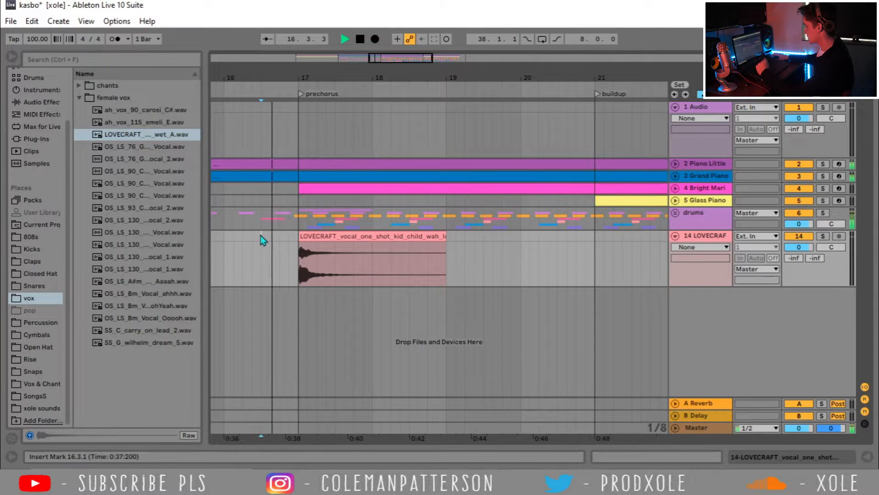
{"action": "double_click", "coordinate": [353, 233]}
{"action": "key", "text": "space"}
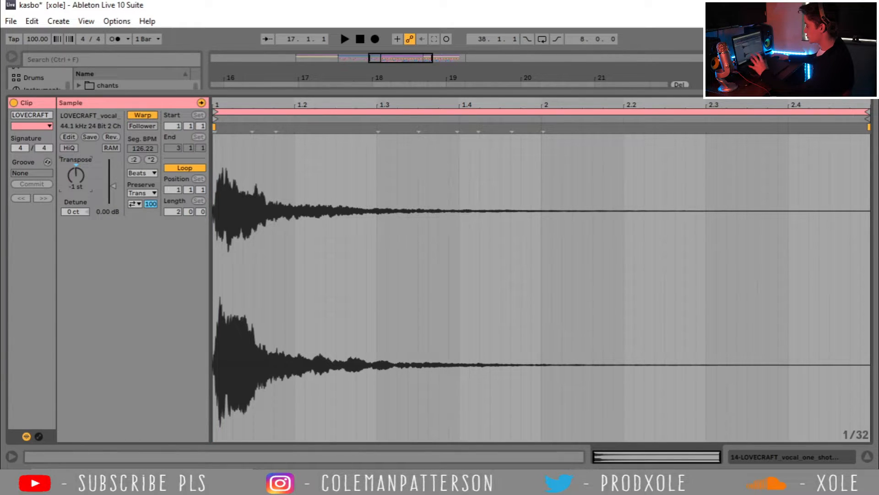
Step: Try transposing the LOVECRAFT vocal clip to 3 st and 1 st while auditioning it
{"action": "key", "text": "space"}
{"action": "left_click_drag", "start_coordinate": [78, 177], "coordinate": [78, 175]}
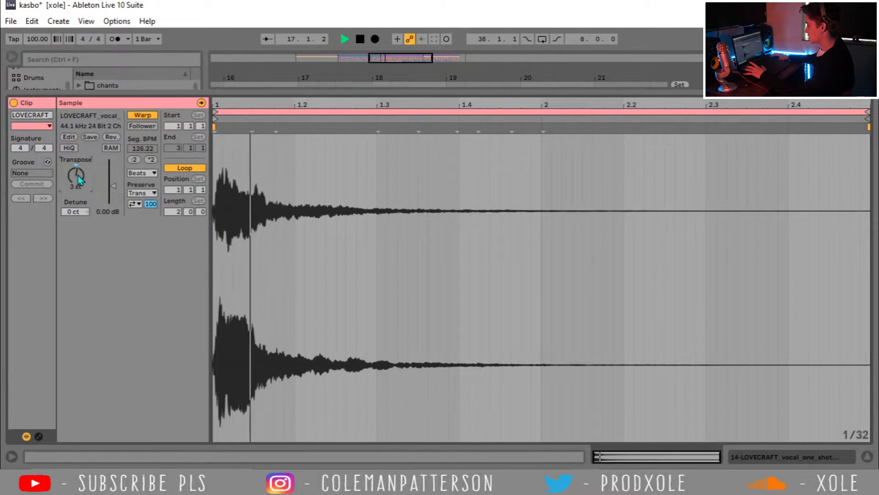
{"action": "key", "text": "Down"}
{"action": "key", "text": "Down"}
{"action": "key", "text": "space"}
{"action": "key", "text": "space"}
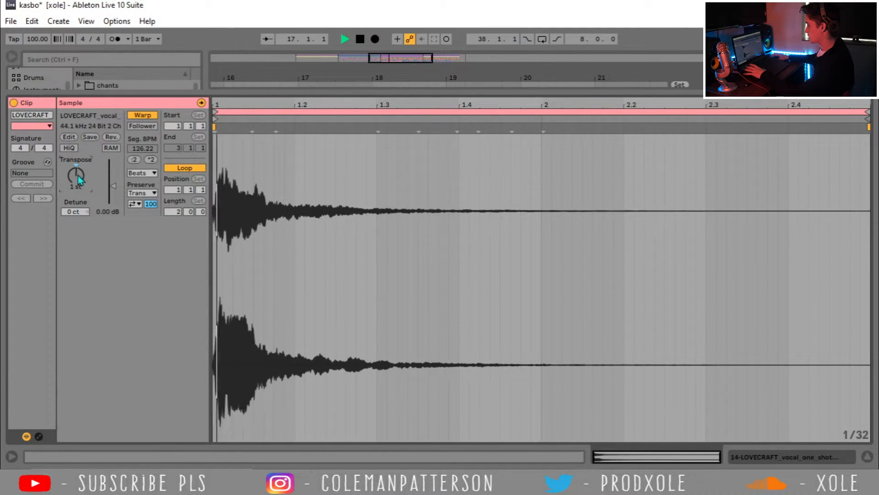
{"action": "key", "text": "space"}
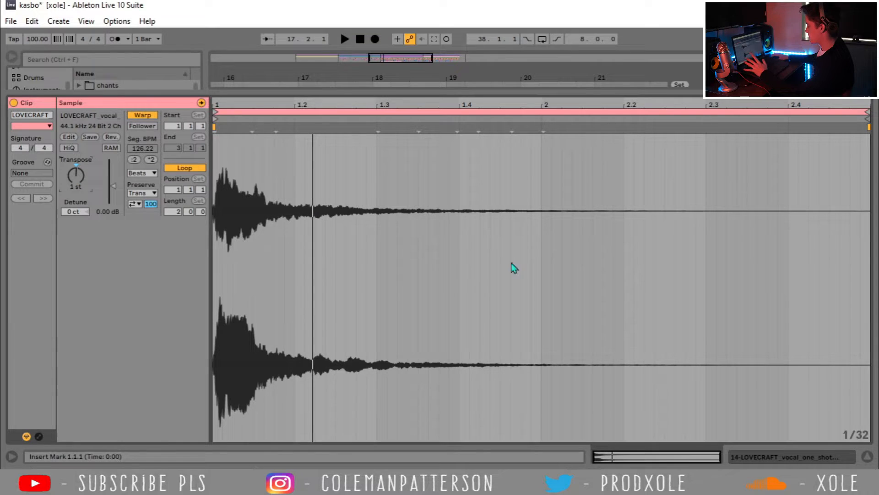
Step: Delete the LOVECRAFT vocal clip from the new audio track and preview an OS_LS_130 vocal_2 sample
{"action": "left_click", "coordinate": [867, 462]}
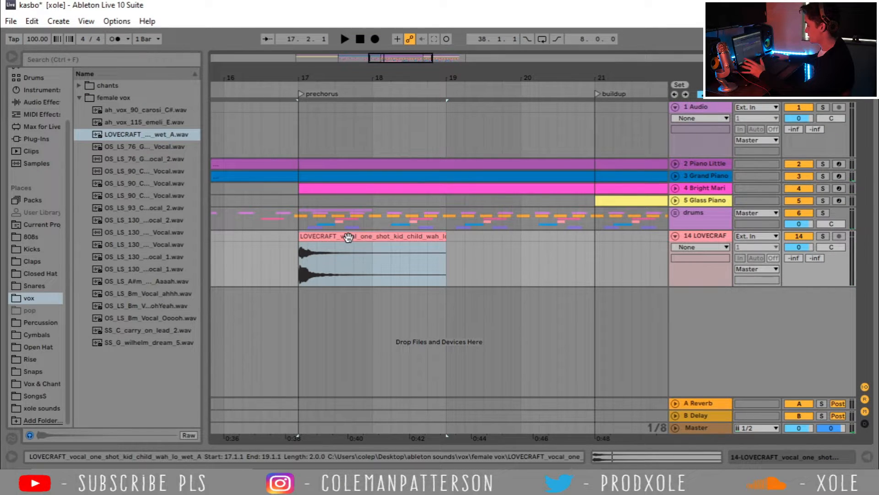
{"action": "key", "text": "Delete"}
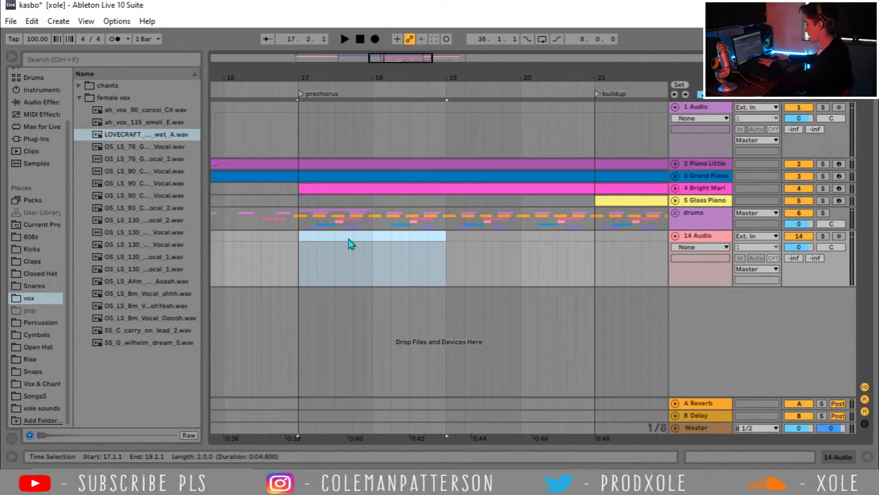
{"action": "left_click", "coordinate": [135, 221]}
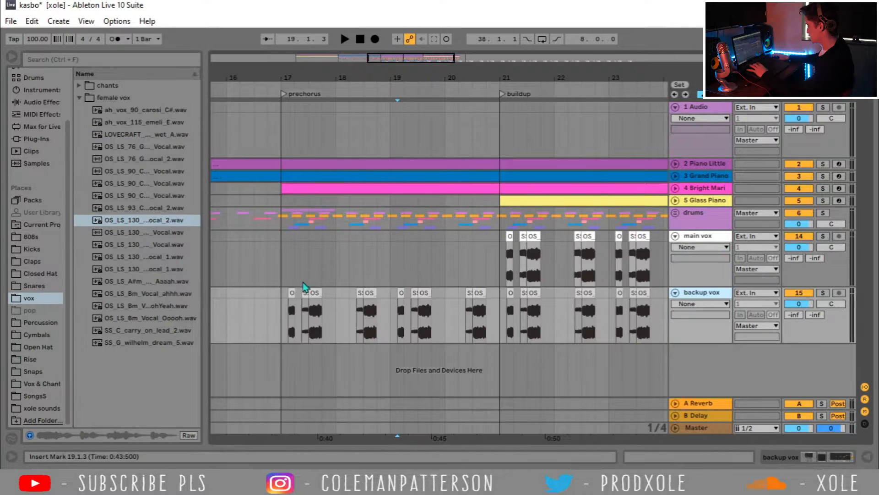
Step: Solo the main vox track and show its EQ Eight 8 Frequency A automation together with its device chain
{"action": "left_click", "coordinate": [279, 294]}
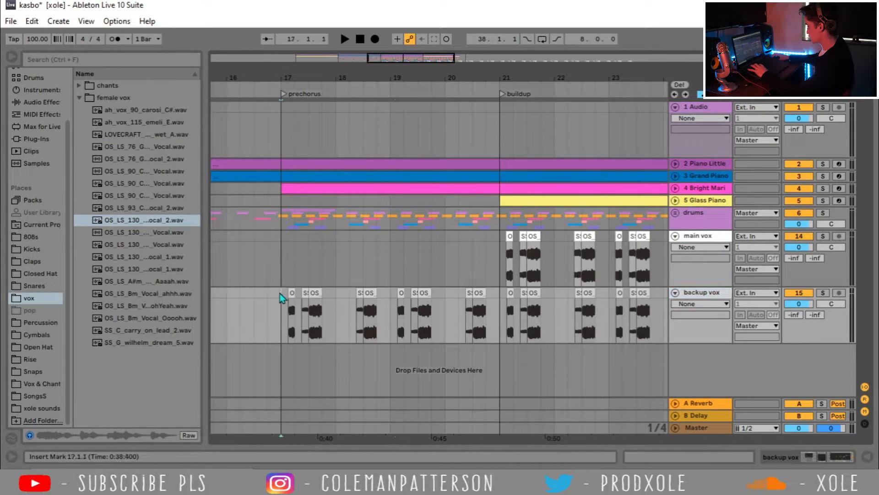
{"action": "left_click_drag", "start_coordinate": [411, 58], "coordinate": [442, 58]}
{"action": "left_click", "coordinate": [823, 236]}
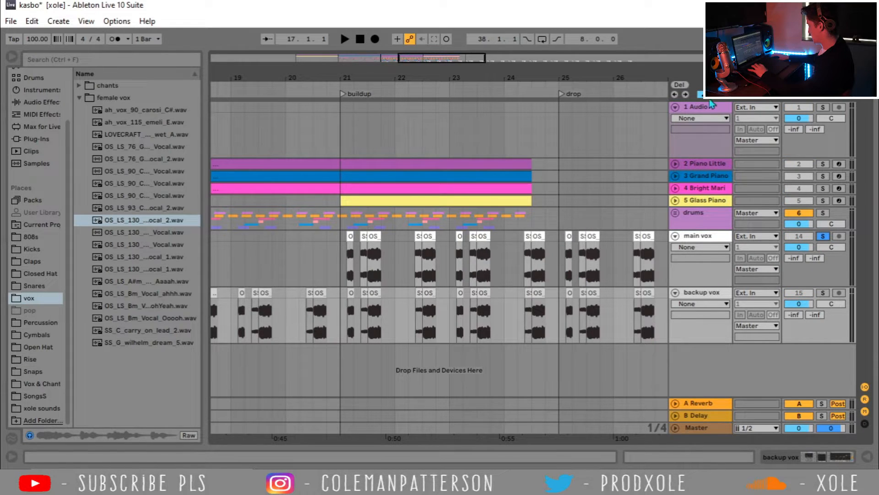
{"action": "left_click", "coordinate": [691, 248]}
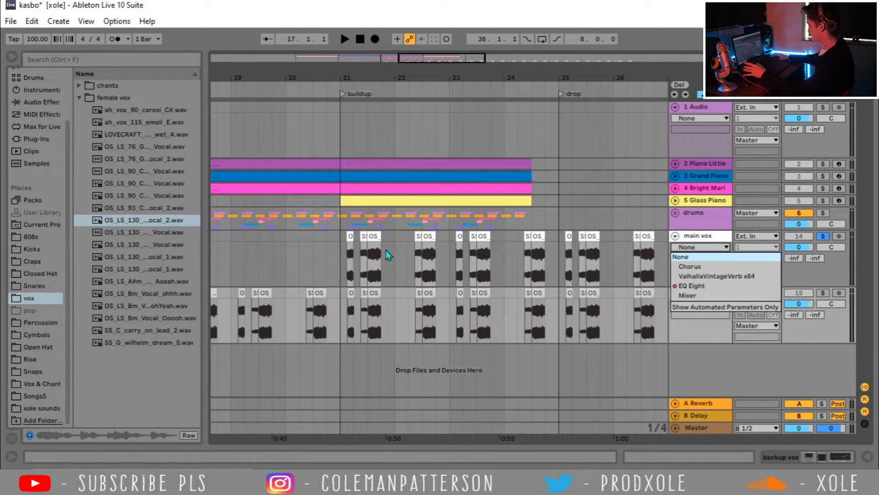
{"action": "left_click", "coordinate": [711, 285]}
{"action": "double_click", "coordinate": [698, 236]}
{"action": "scroll", "coordinate": [393, 229], "scroll_direction": "down", "scroll_amount": 4}
Step: Play the soloed main vox from the buildup to hear the EQ Eight filter automation
{"action": "left_click", "coordinate": [341, 133]}
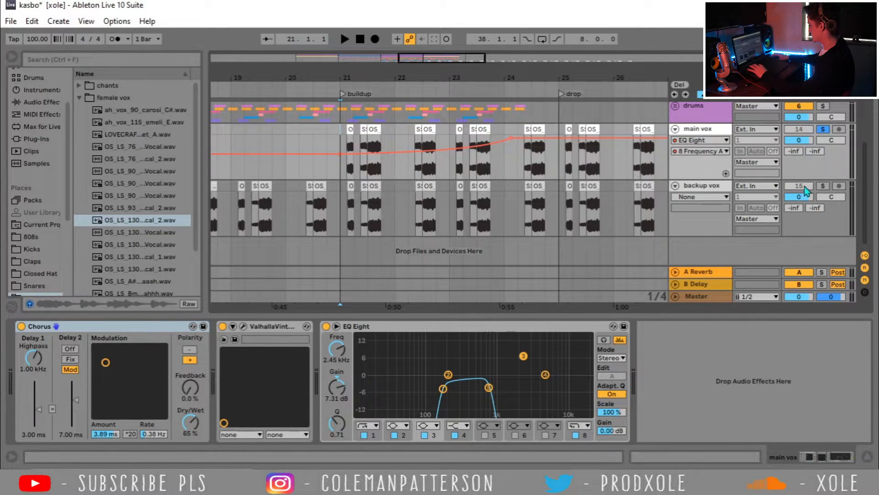
{"action": "key", "text": "space"}
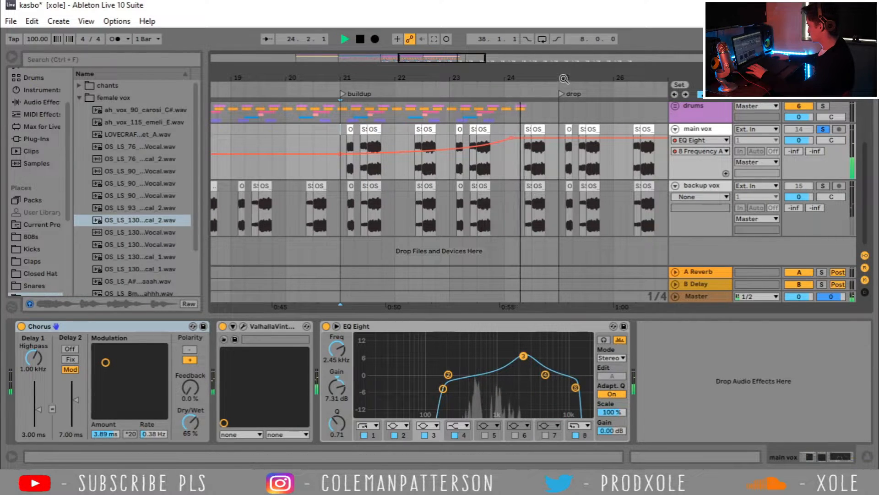
{"action": "key", "text": "space"}
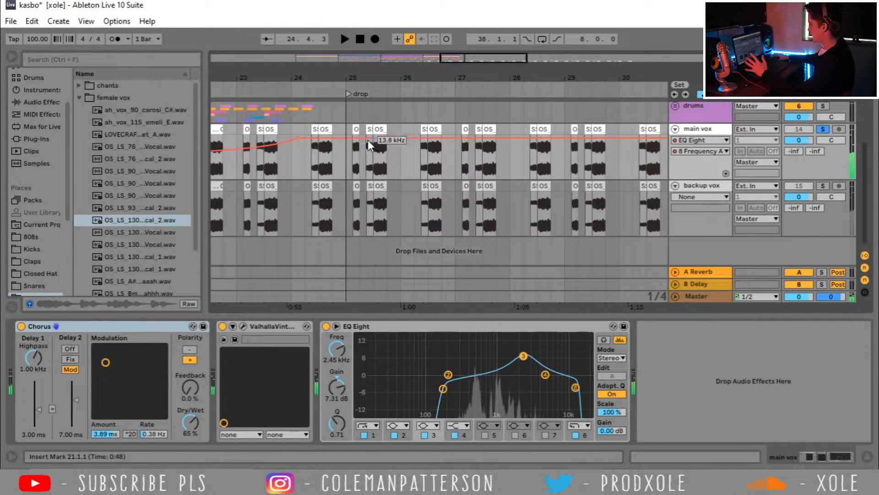
Step: Examine the transpose settings of the first OS_LS_Bm_Vocal and SS_C_carry_on clips on main vox after the drop
{"action": "left_click", "coordinate": [349, 133]}
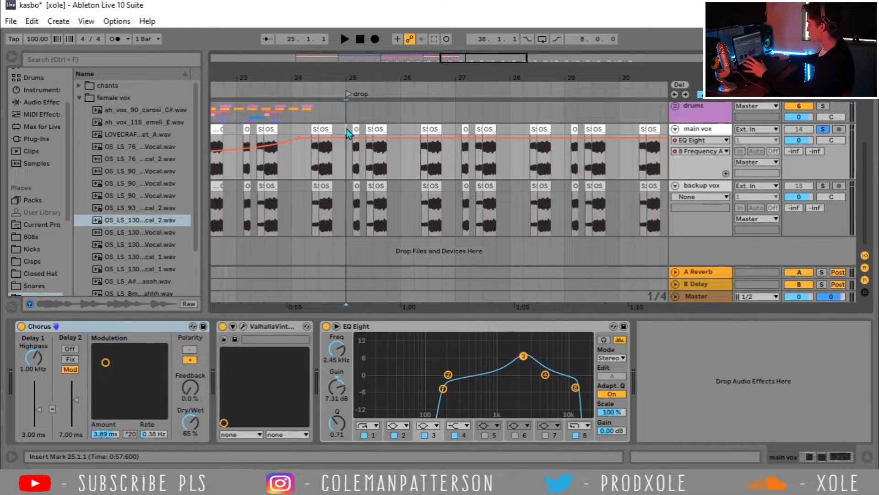
{"action": "left_click_drag", "start_coordinate": [361, 80], "coordinate": [360, 137]}
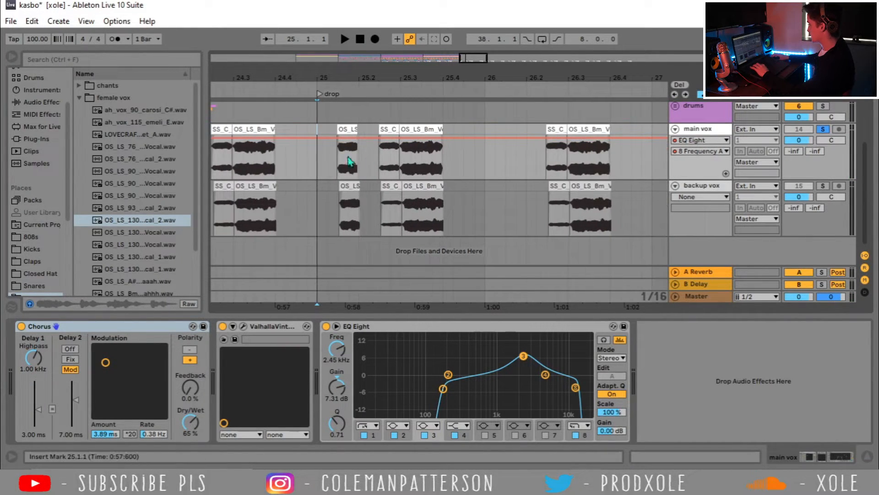
{"action": "double_click", "coordinate": [347, 129]}
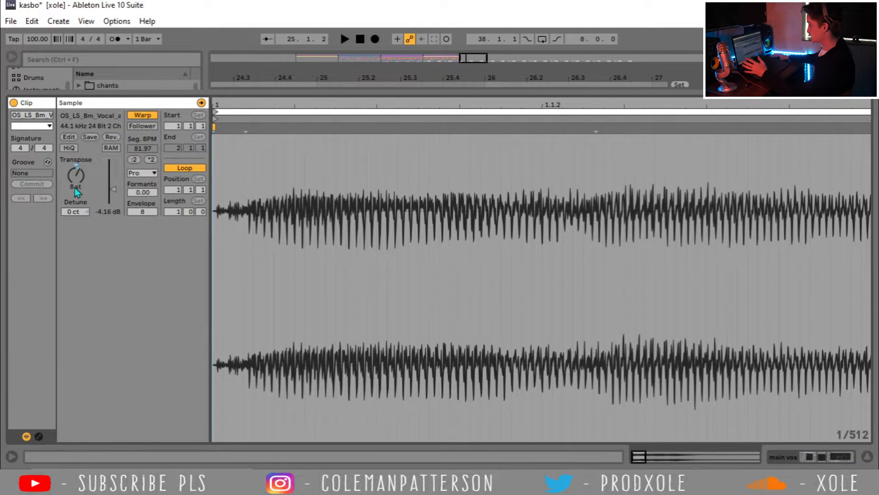
{"action": "left_click", "coordinate": [868, 456]}
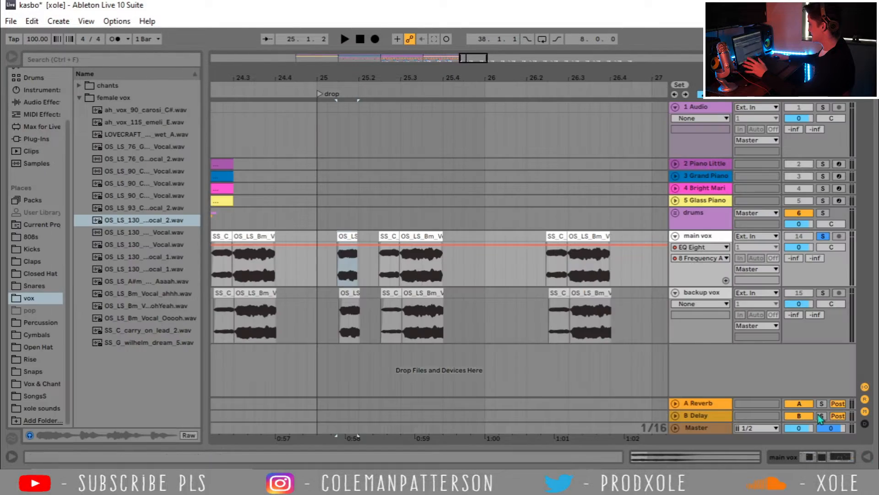
{"action": "double_click", "coordinate": [389, 253]}
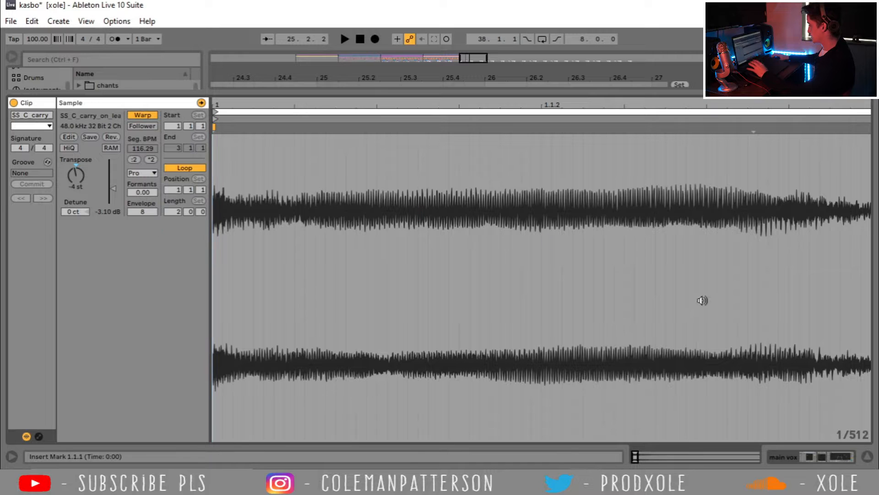
{"action": "left_click", "coordinate": [867, 457]}
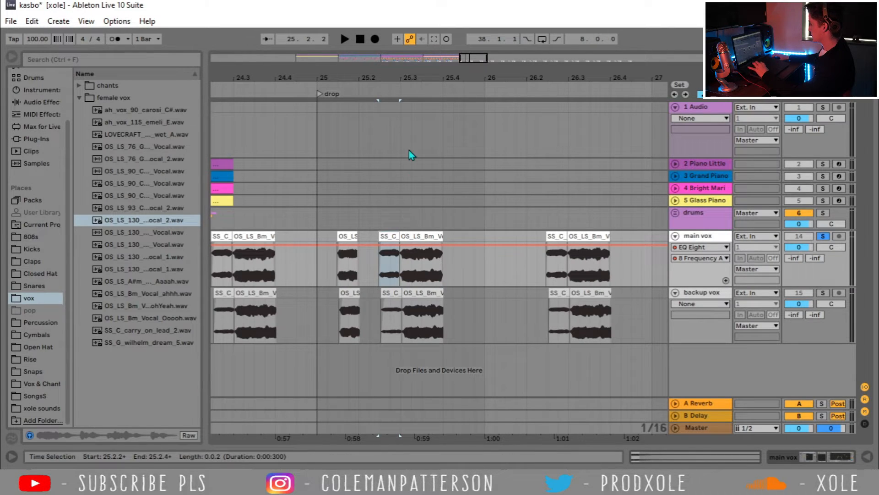
Step: Listen to the soloed main vox chops from the start of the drop
{"action": "left_click_drag", "start_coordinate": [397, 71], "coordinate": [394, 52]}
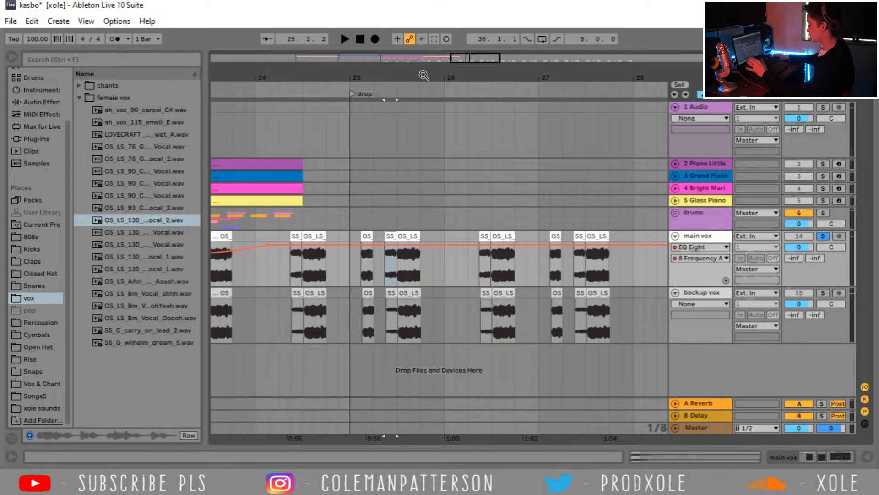
{"action": "left_click", "coordinate": [349, 238]}
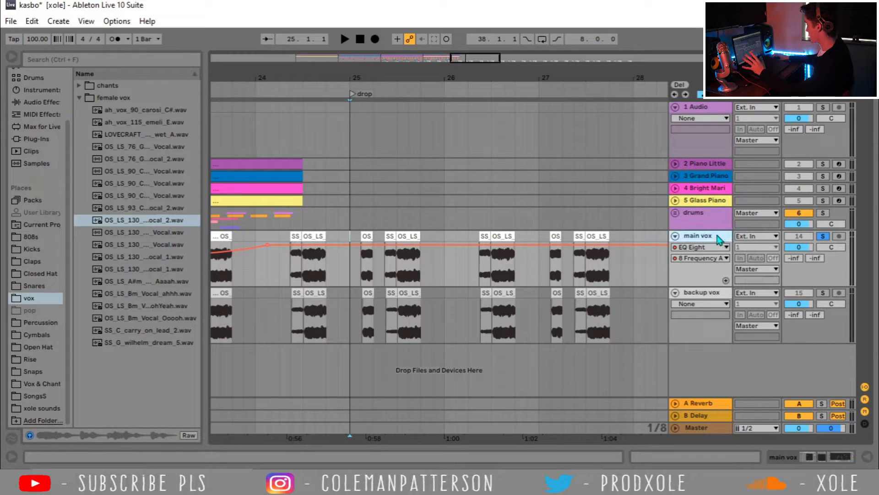
{"action": "key", "text": "space"}
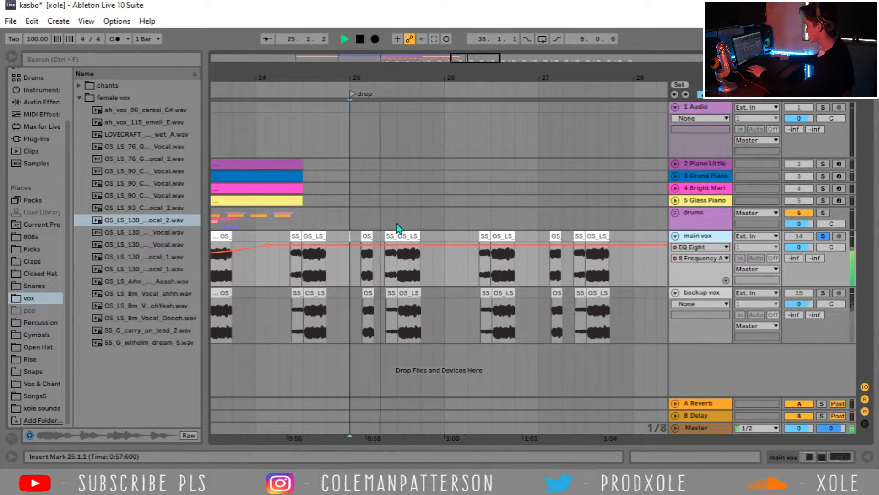
{"action": "left_click_drag", "start_coordinate": [454, 77], "coordinate": [412, 76]}
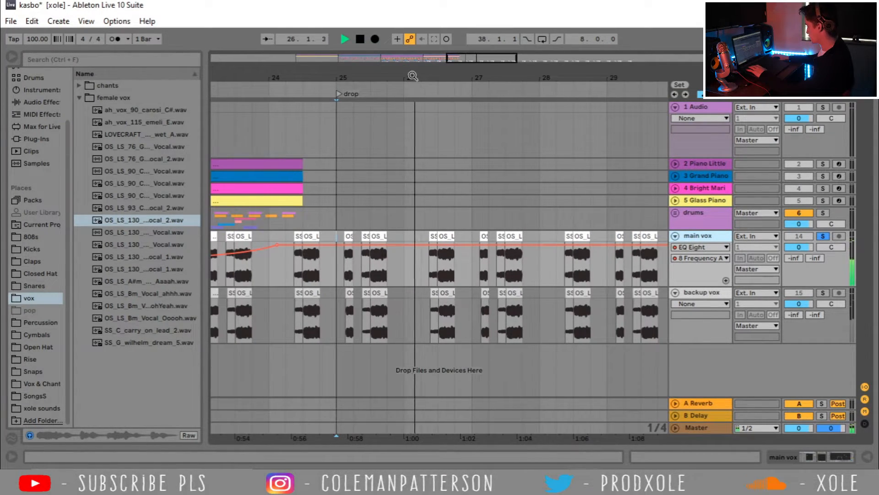
{"action": "key", "text": "space"}
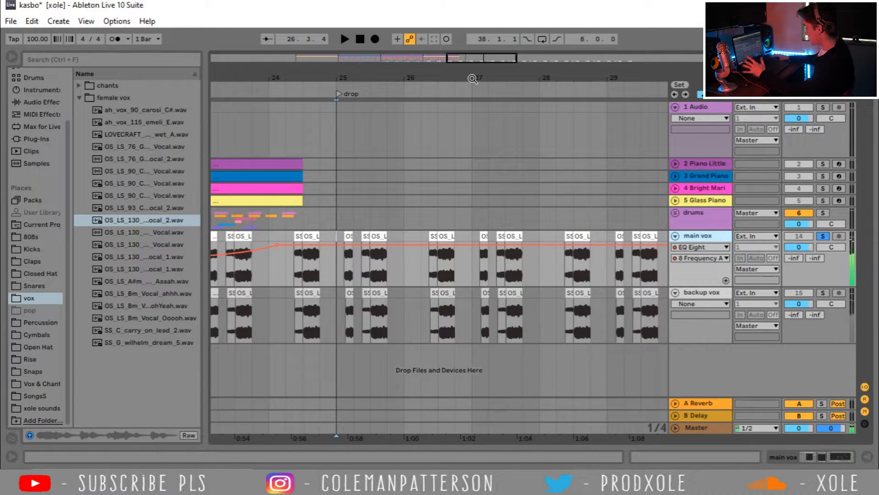
Step: Compare the transpose settings of the first OS_LS_Bm_Vocal clip after the drop on backup vox and main vox
{"action": "left_click", "coordinate": [473, 235]}
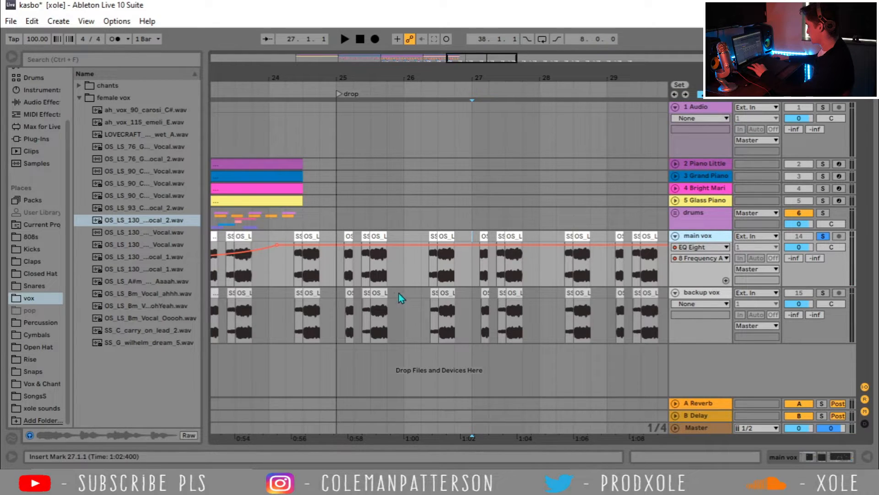
{"action": "double_click", "coordinate": [345, 295]}
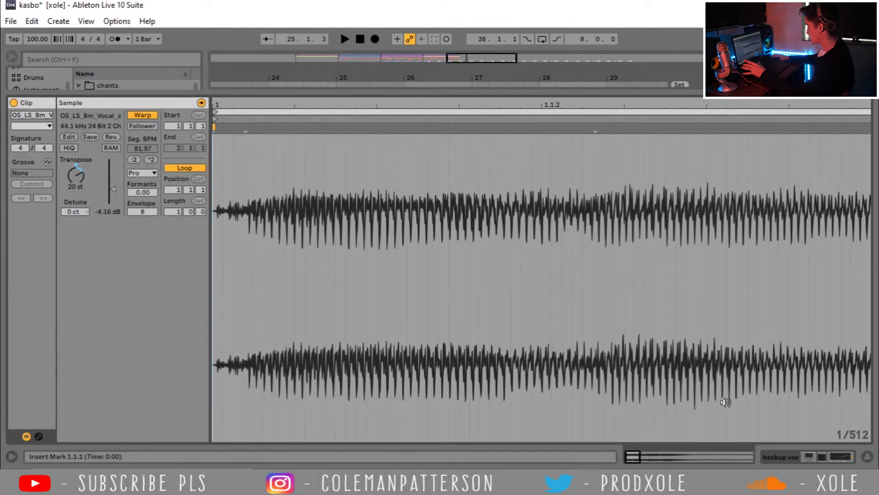
{"action": "left_click", "coordinate": [867, 456]}
{"action": "double_click", "coordinate": [284, 243]}
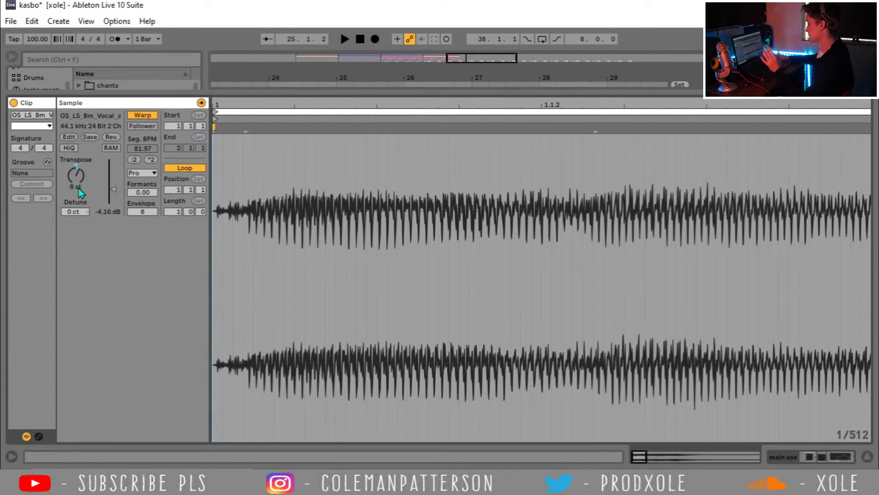
{"action": "left_click", "coordinate": [869, 459]}
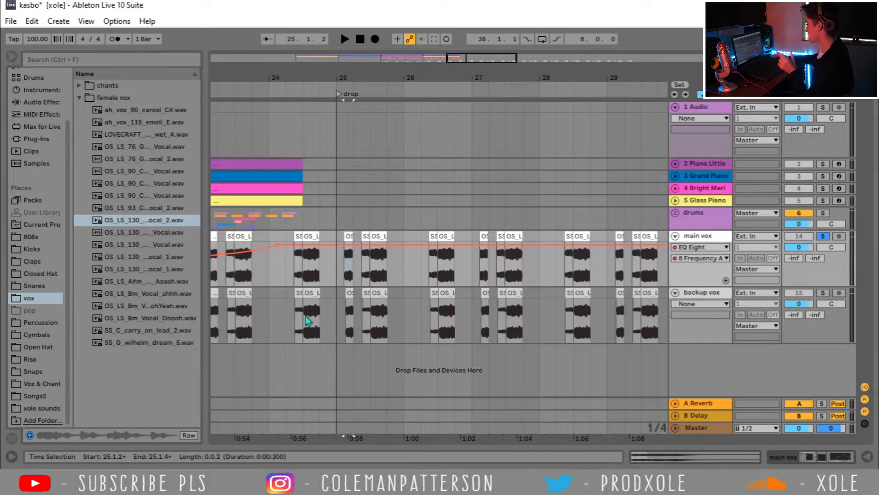
{"action": "left_click", "coordinate": [336, 290]}
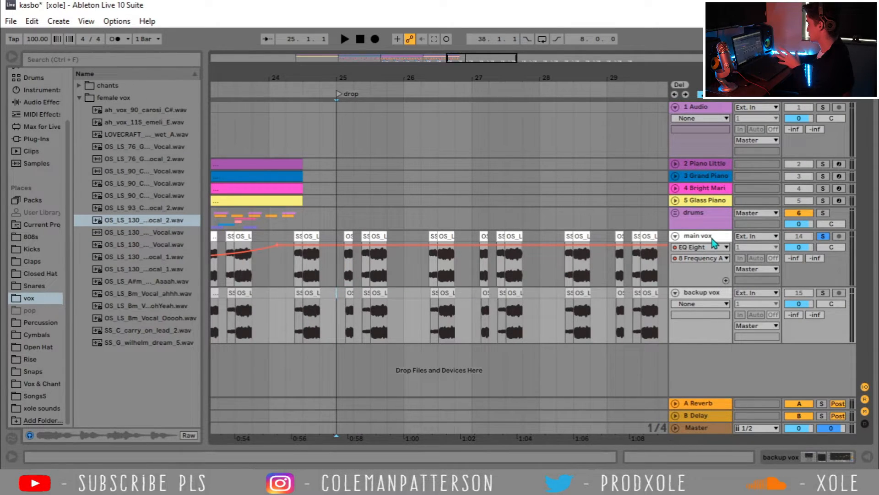
{"action": "left_click", "coordinate": [676, 261]}
Step: Inspect the shared clip settings of the main vox chops from bar 25 to bar 29
{"action": "left_click_drag", "start_coordinate": [337, 299], "coordinate": [405, 293]}
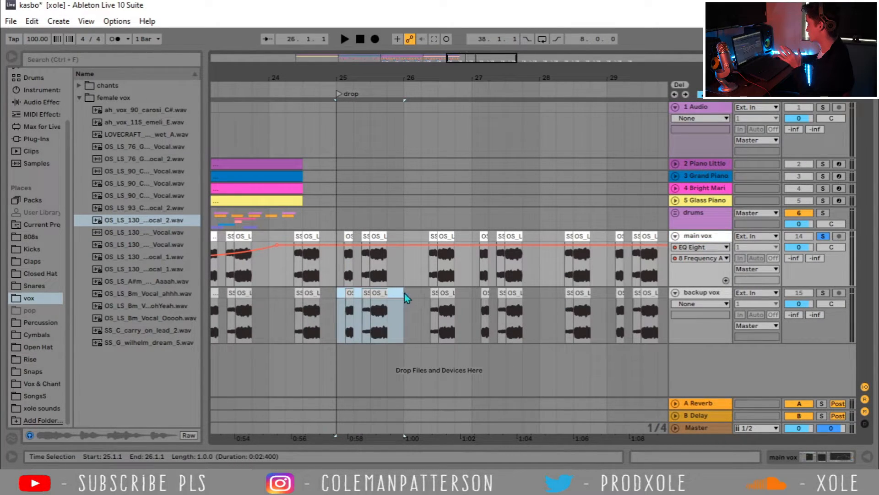
{"action": "left_click_drag", "start_coordinate": [457, 78], "coordinate": [381, 67]}
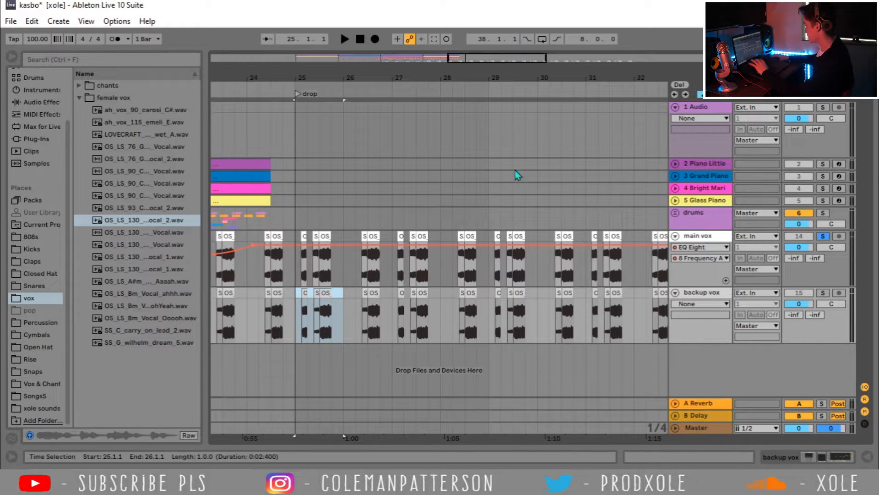
{"action": "left_click_drag", "start_coordinate": [488, 236], "coordinate": [296, 235]}
{"action": "left_click", "coordinate": [687, 454]}
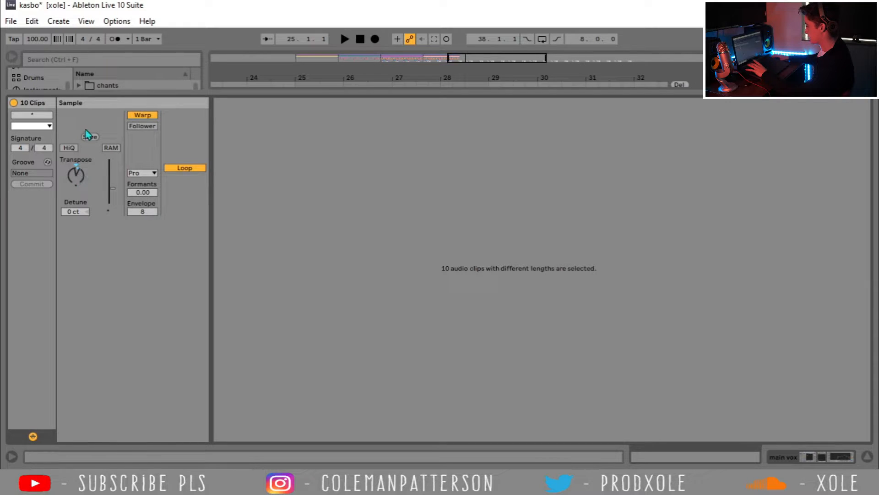
{"action": "left_click", "coordinate": [867, 456]}
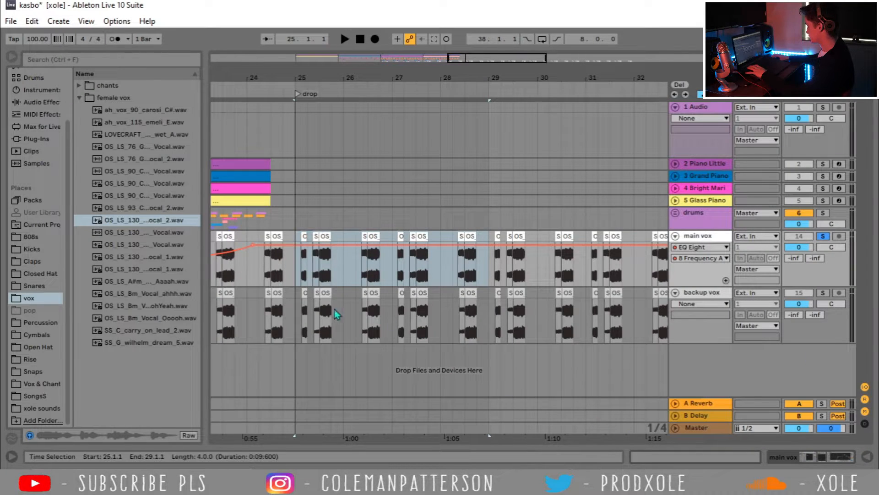
Step: Listen to the soloed backup vox from the drop, and layer main vox into the solo during playback
{"action": "left_click", "coordinate": [296, 298]}
{"action": "left_click", "coordinate": [823, 292]}
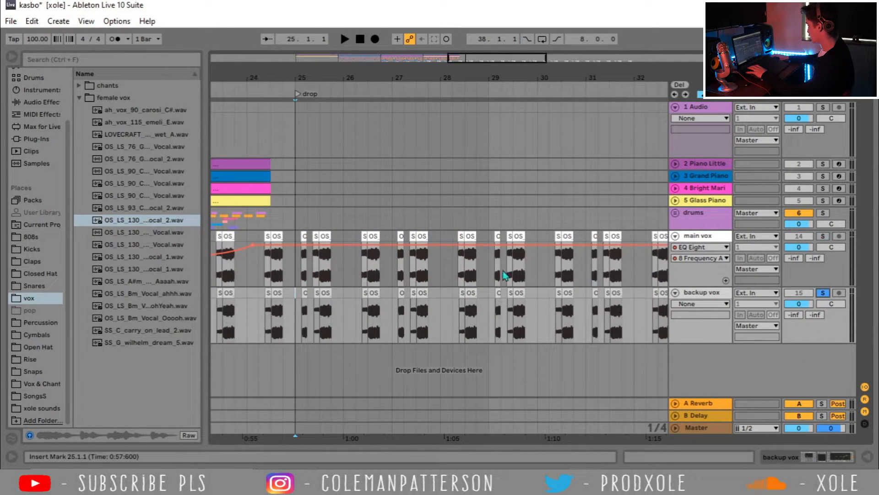
{"action": "key", "text": "space"}
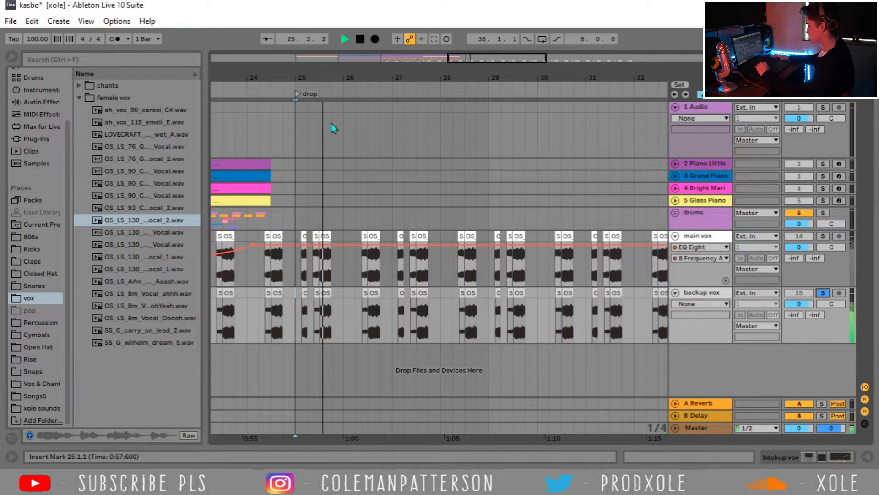
{"action": "left_click_drag", "start_coordinate": [350, 76], "coordinate": [390, 73]}
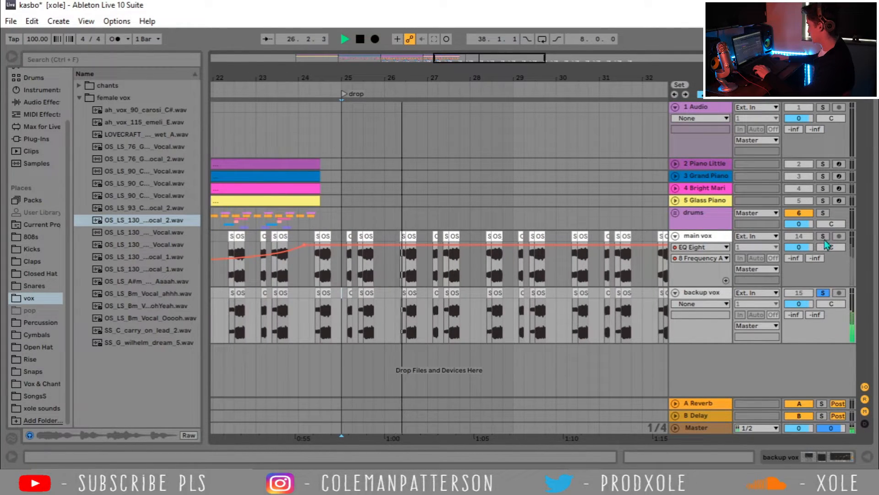
{"action": "left_click", "coordinate": [823, 236], "text": "ctrl"}
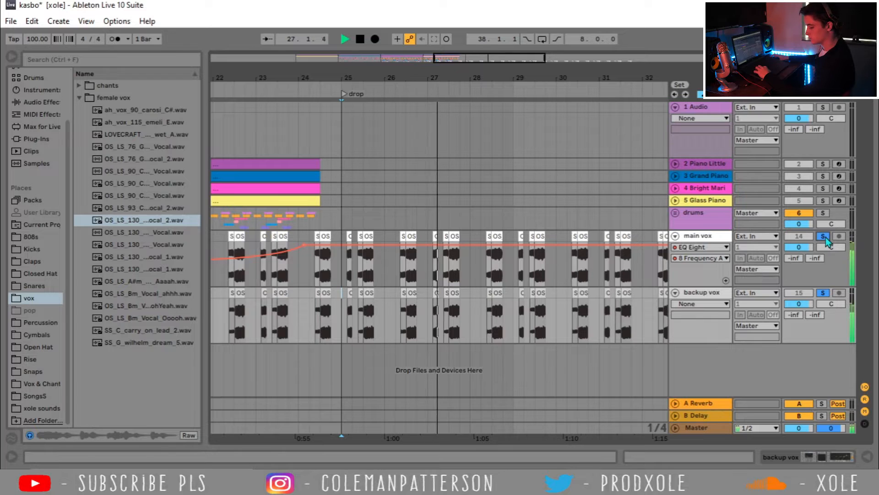
{"action": "left_click", "coordinate": [823, 236]}
{"action": "key", "text": "space"}
Step: Play the full arrangement with both vocal layers from the prechorus, the buildup and bar 24 into the drop
{"action": "left_click_drag", "start_coordinate": [337, 78], "coordinate": [513, 60]}
{"action": "left_click", "coordinate": [309, 296]}
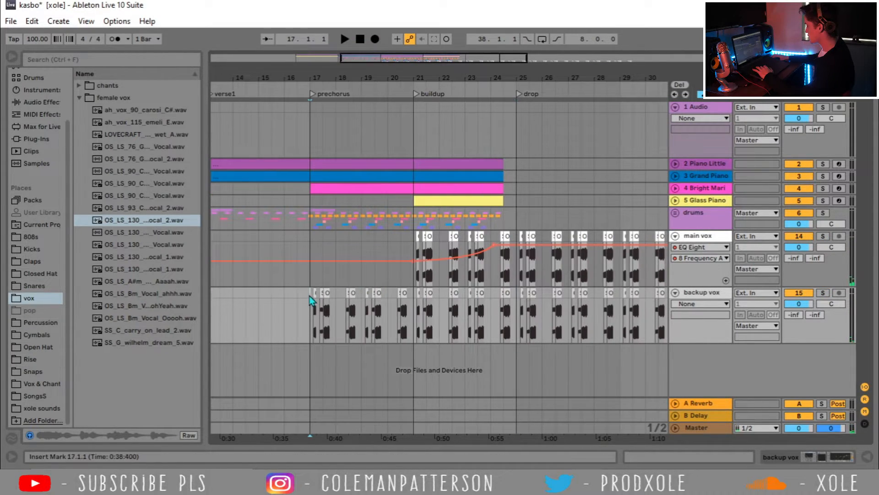
{"action": "left_click", "coordinate": [692, 294]}
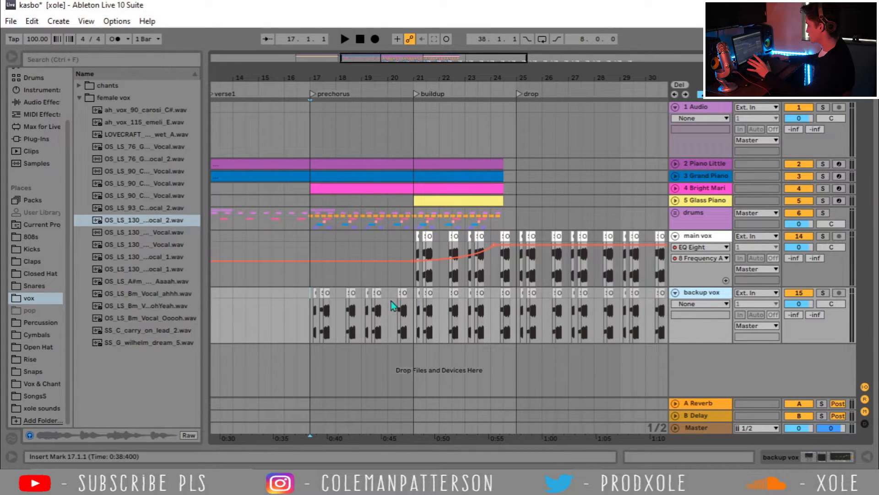
{"action": "key", "text": "space"}
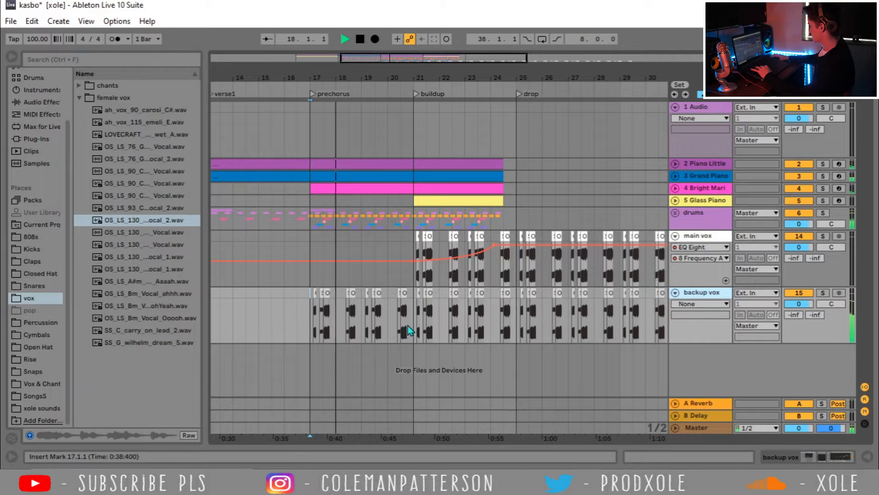
{"action": "left_click", "coordinate": [413, 295]}
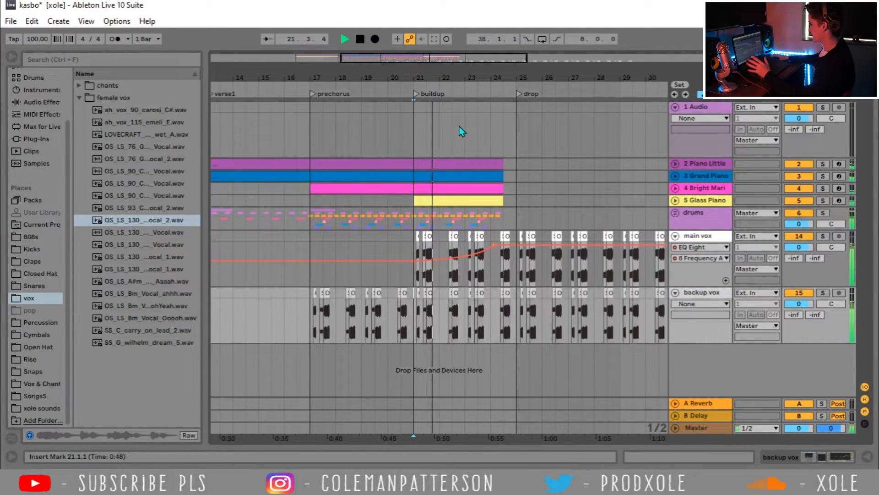
{"action": "left_click", "coordinate": [493, 262]}
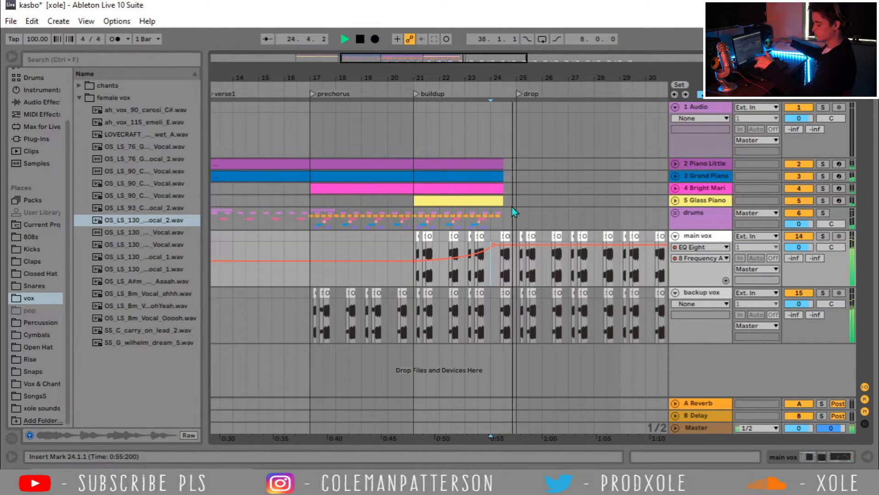
{"action": "key", "text": "space"}
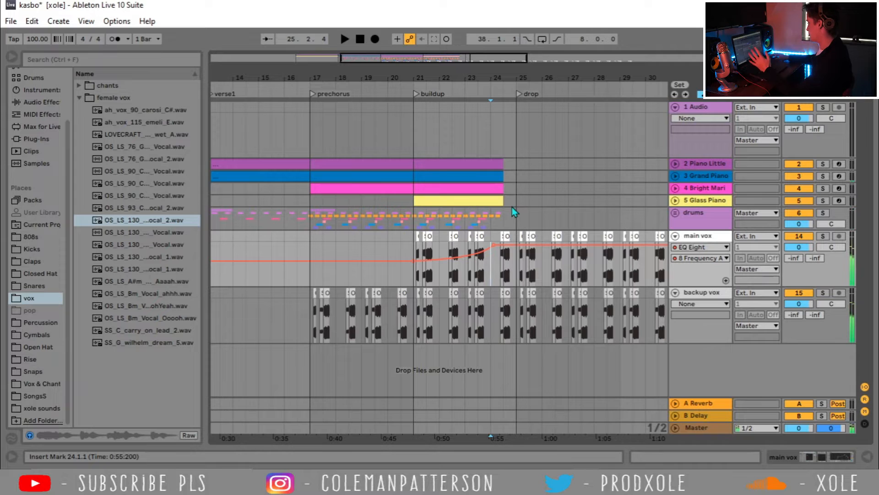
Step: Fold the main vox and backup vox tracks
{"action": "left_click_drag", "start_coordinate": [540, 77], "coordinate": [447, 74]}
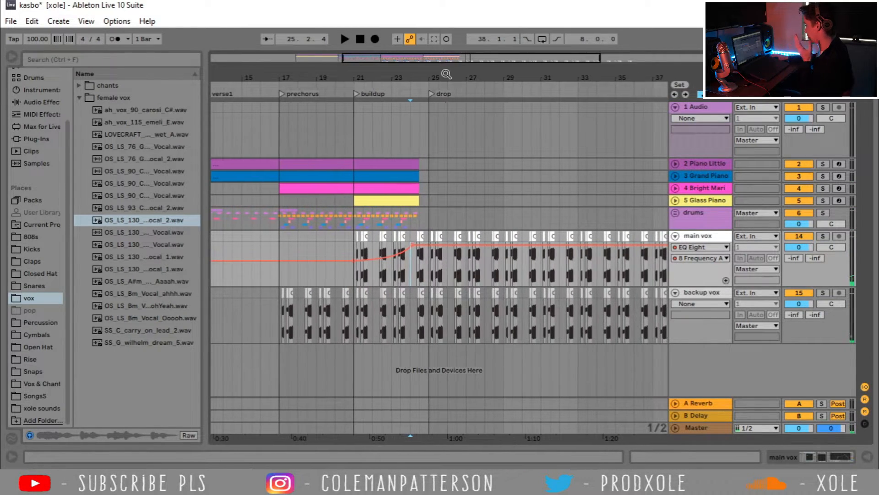
{"action": "left_click", "coordinate": [675, 236]}
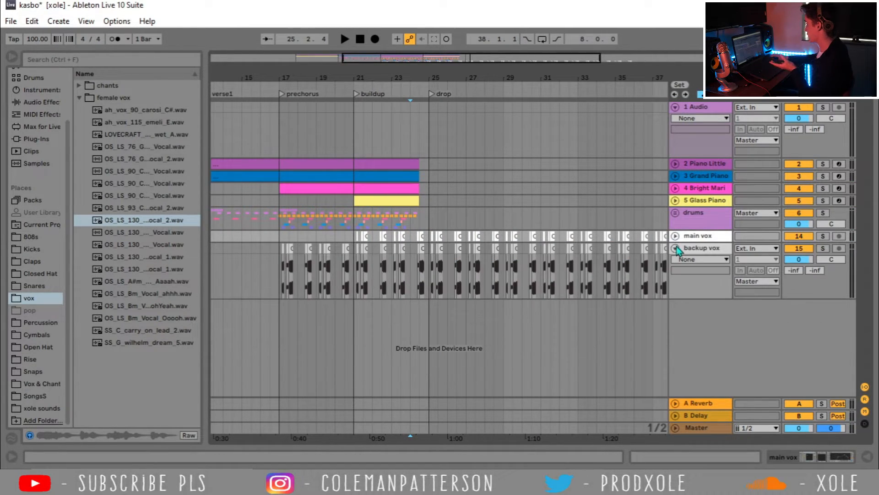
{"action": "left_click", "coordinate": [675, 248]}
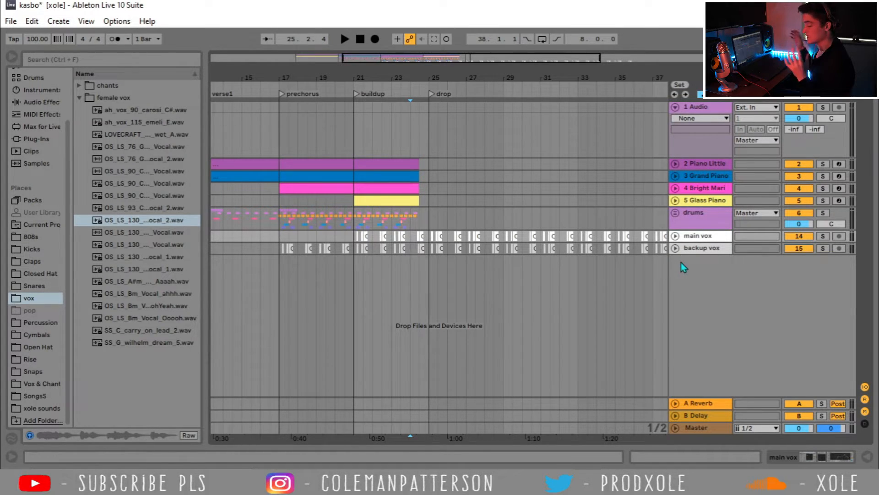
Step: Play the soloed Cathedral Wave Pipes chords from the drop and examine the track's effect chain
{"action": "scroll", "coordinate": [32, 137], "scroll_direction": "up", "scroll_amount": 2}
{"action": "left_click", "coordinate": [32, 147]}
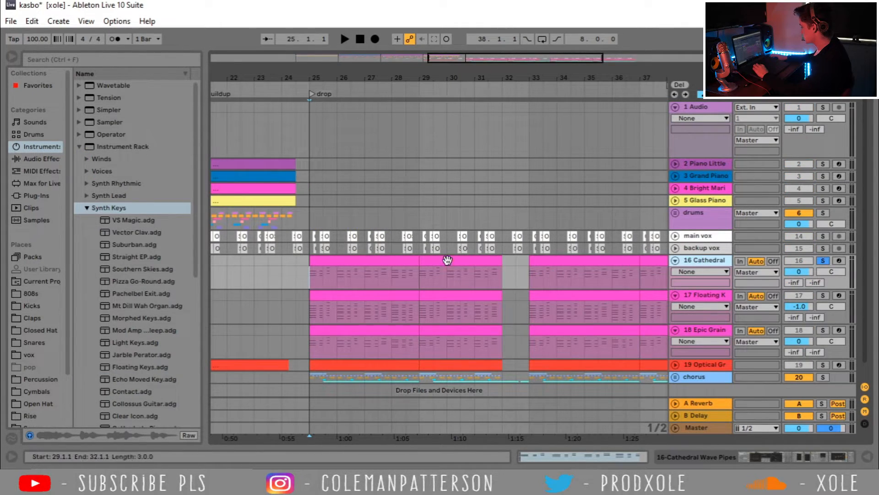
{"action": "left_click", "coordinate": [387, 258]}
{"action": "key", "text": "space"}
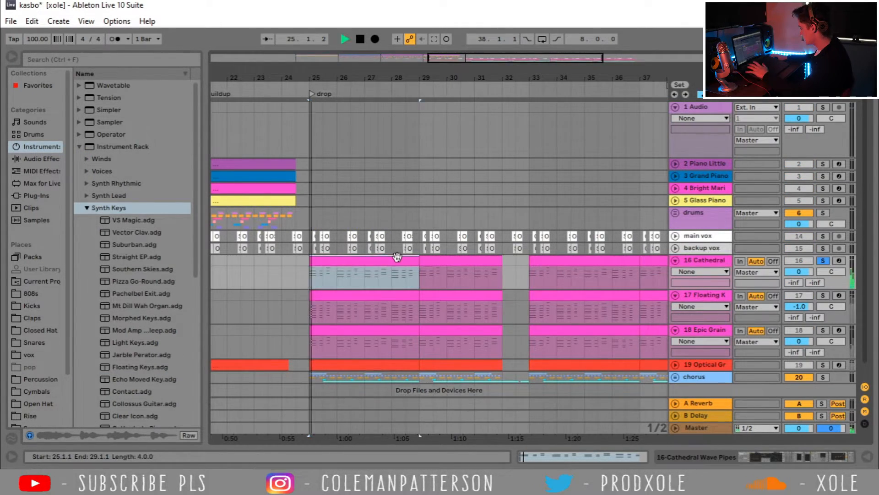
{"action": "double_click", "coordinate": [712, 264]}
{"action": "left_click_drag", "start_coordinate": [770, 459], "coordinate": [849, 462]}
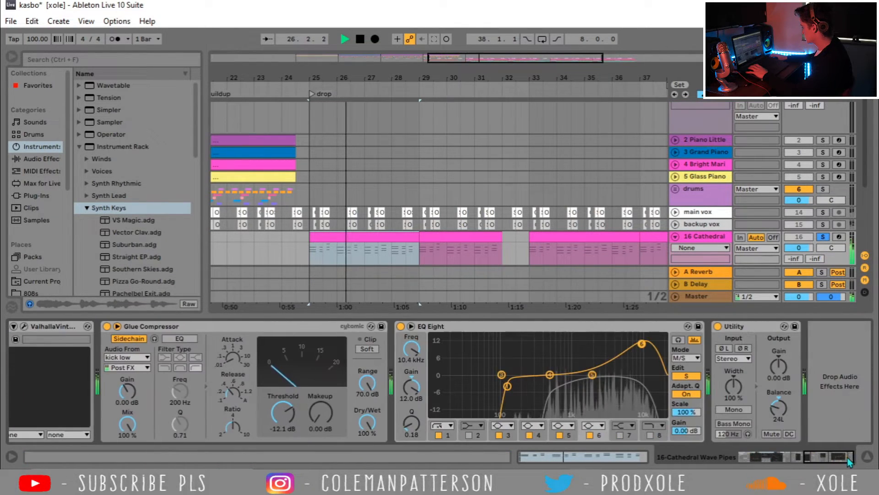
Step: Add Floating Keys and Epic Grain to the soloed chord layers, and set the Epic Grain track volume to -2 dB
{"action": "scroll", "coordinate": [592, 175], "scroll_direction": "down", "scroll_amount": 1}
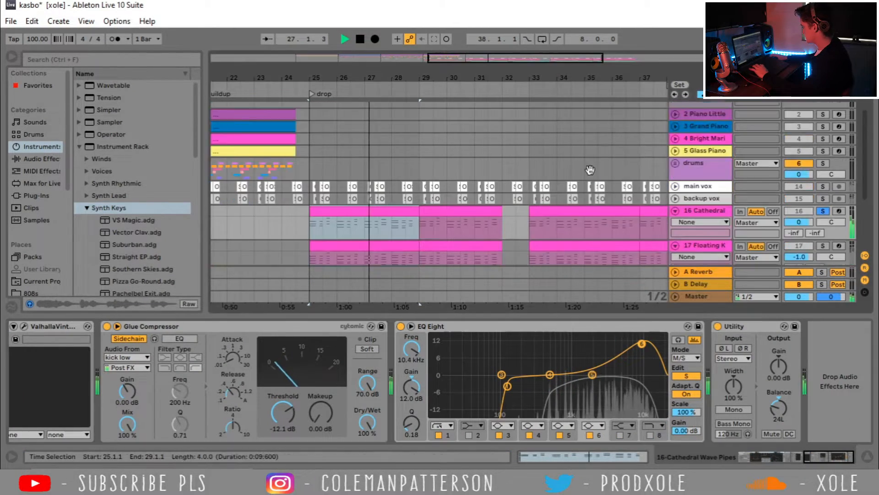
{"action": "scroll", "coordinate": [589, 171], "scroll_direction": "down", "scroll_amount": 2}
{"action": "left_click", "coordinate": [823, 194]}
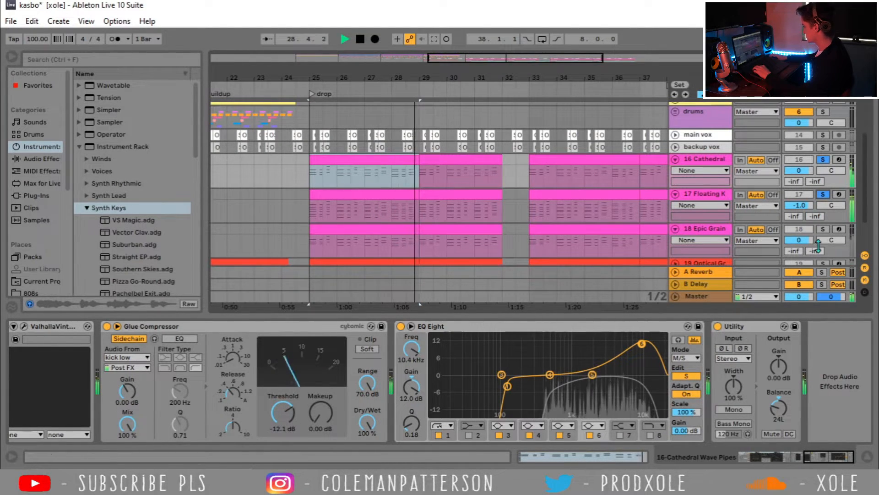
{"action": "left_click", "coordinate": [824, 230]}
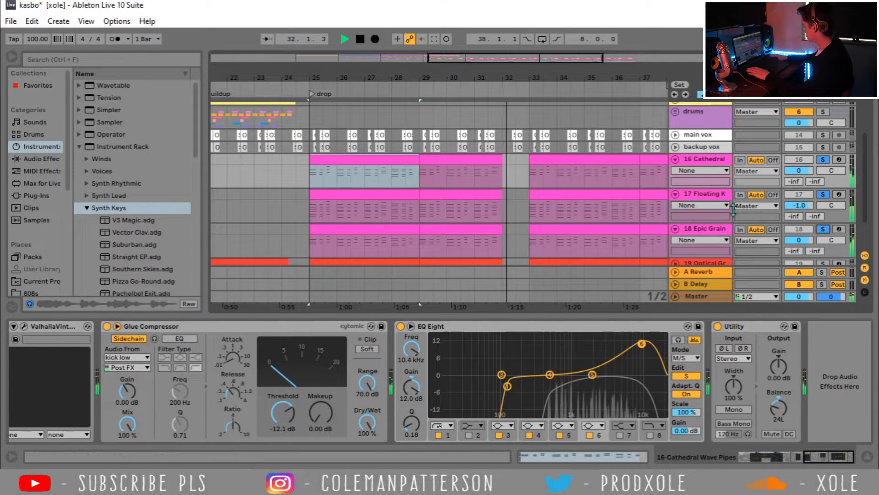
{"action": "type", "text": "-2"}
{"action": "key", "text": "Return"}
{"action": "key", "text": "space"}
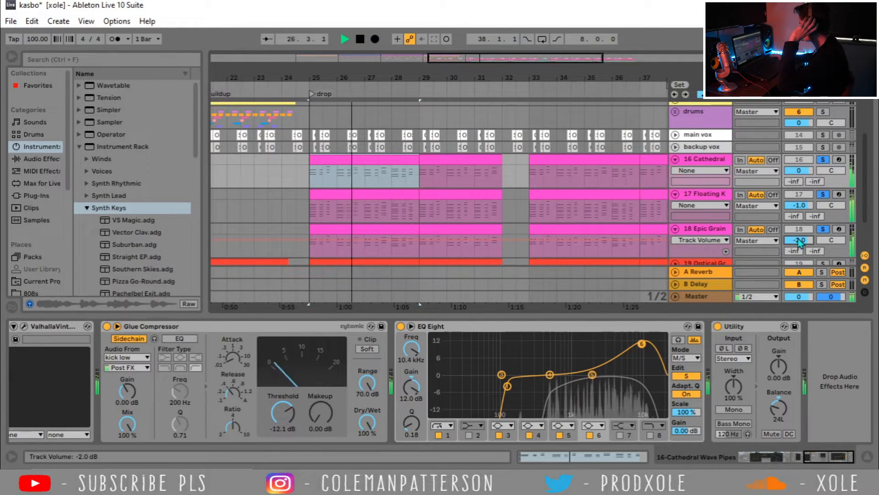
Step: Set the Floating Keys track volume to -1.5 dB while the layered chords play, and hide the device chain
{"action": "left_click", "coordinate": [806, 205]}
{"action": "type", "text": "-1.5"}
{"action": "key", "text": "Return"}
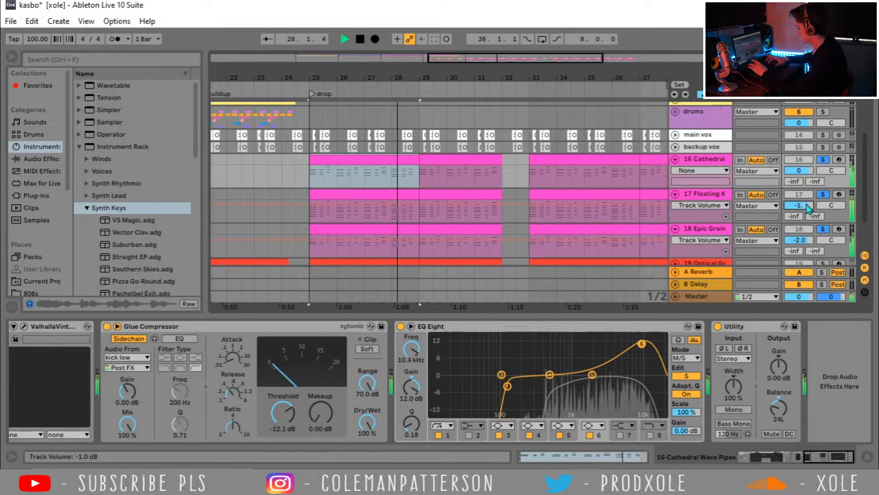
{"action": "left_click", "coordinate": [867, 457]}
{"action": "key", "text": "space"}
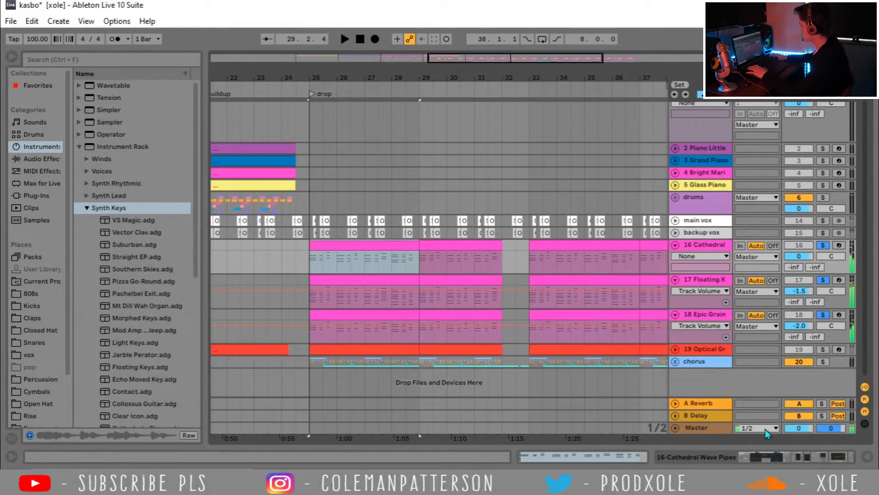
Step: Solo Floating Keys and listen to its first chord clip from the drop
{"action": "left_click", "coordinate": [306, 278]}
{"action": "left_click", "coordinate": [312, 259]}
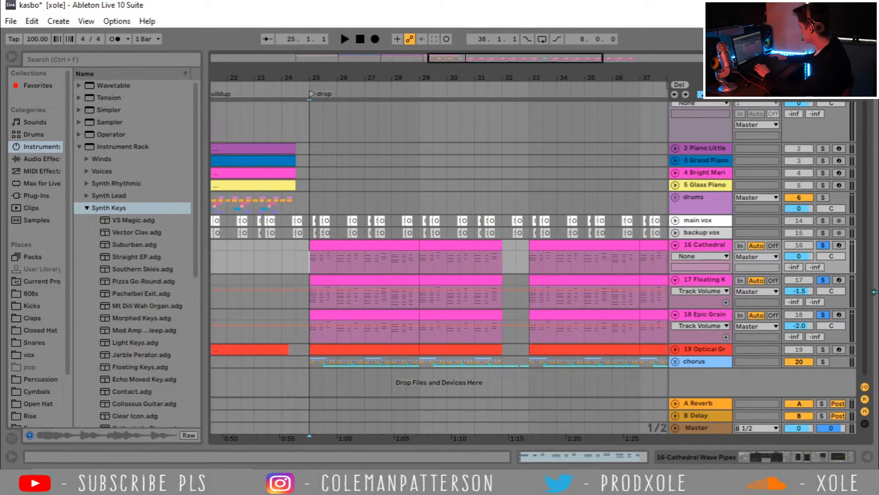
{"action": "left_click", "coordinate": [394, 279]}
{"action": "key", "text": "space"}
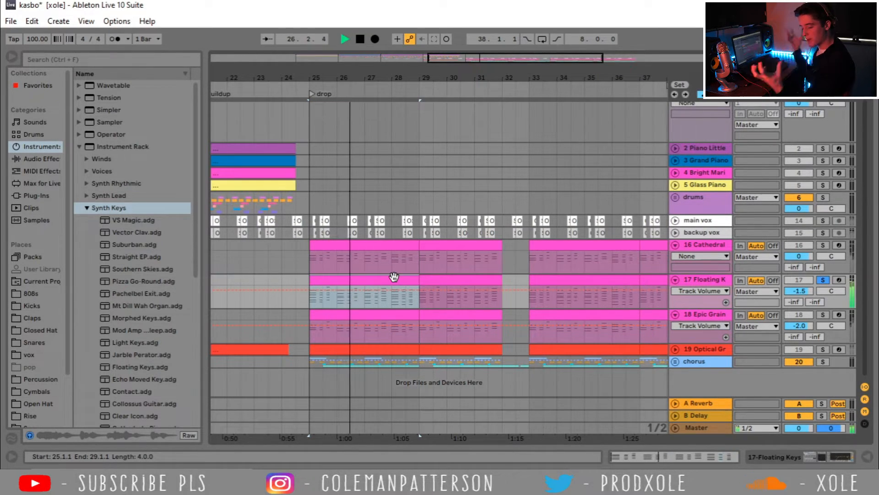
{"action": "key", "text": "space"}
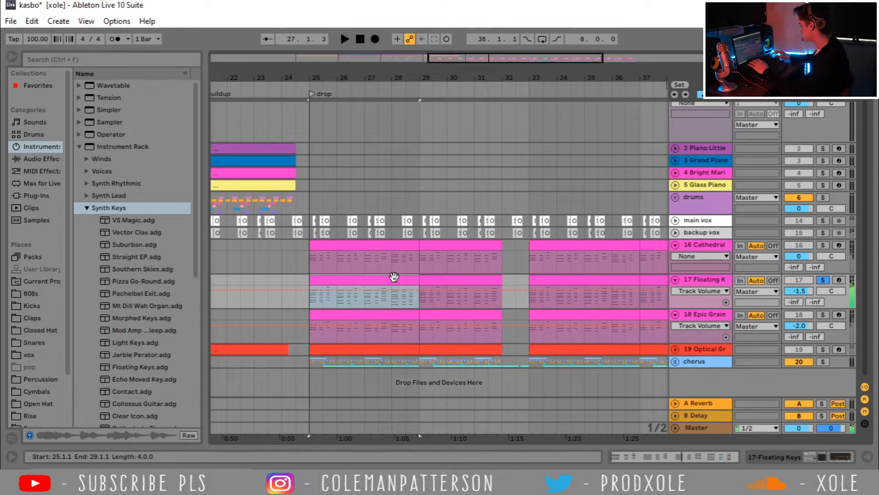
Step: Unfold the chorus group to show its crash, percussion, kick and clap tracks
{"action": "scroll", "coordinate": [516, 317], "scroll_direction": "down", "scroll_amount": 4}
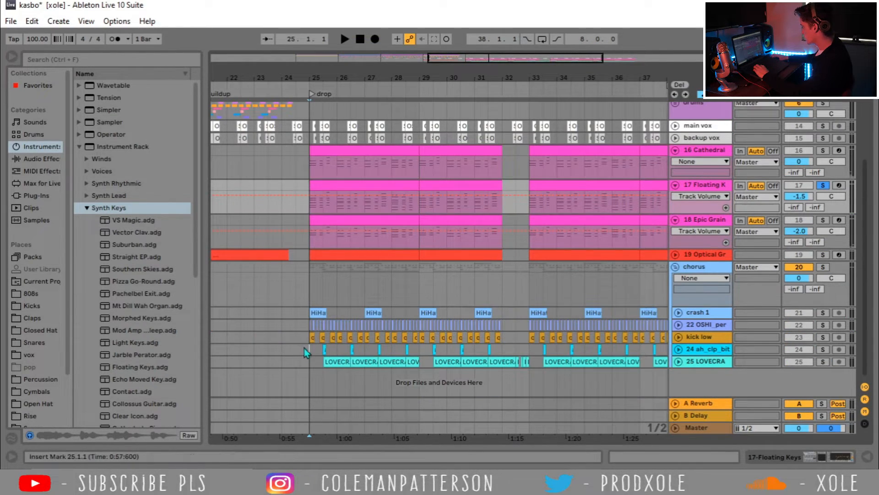
Step: Solo the OSHI percussion track in the chorus group and listen to it from bar 25
{"action": "left_click", "coordinate": [304, 348]}
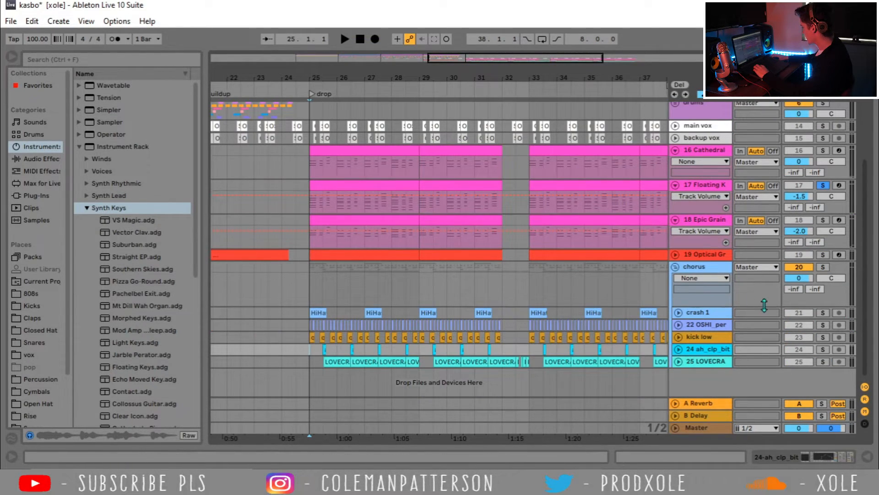
{"action": "left_click", "coordinate": [318, 312]}
{"action": "left_click", "coordinate": [823, 325]}
{"action": "key", "text": "space"}
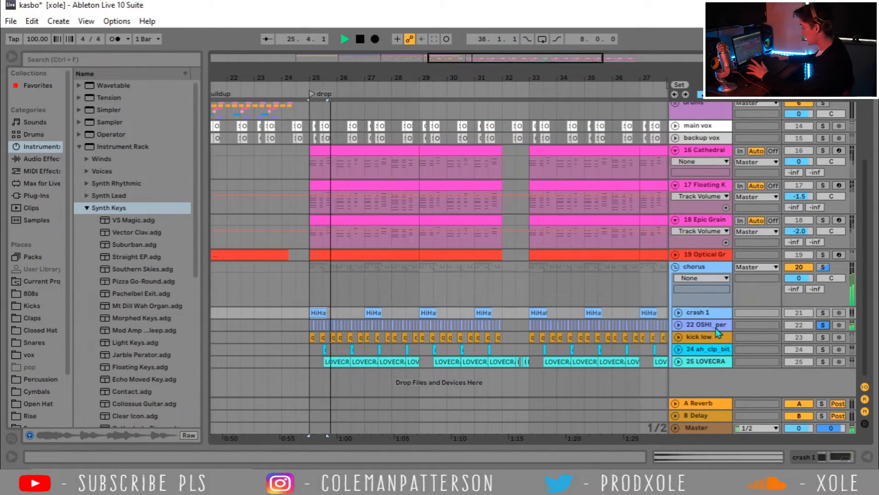
{"action": "key", "text": "space"}
Step: Solo the kick low track and listen to it from the start of the drop
{"action": "left_click", "coordinate": [821, 340]}
{"action": "key", "text": "space"}
{"action": "key", "text": "space"}
{"action": "left_click", "coordinate": [309, 348]}
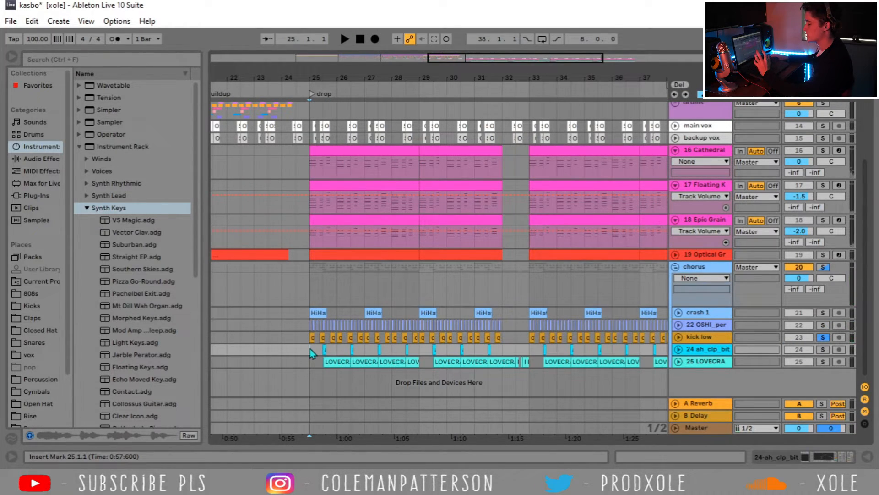
{"action": "key", "text": "space"}
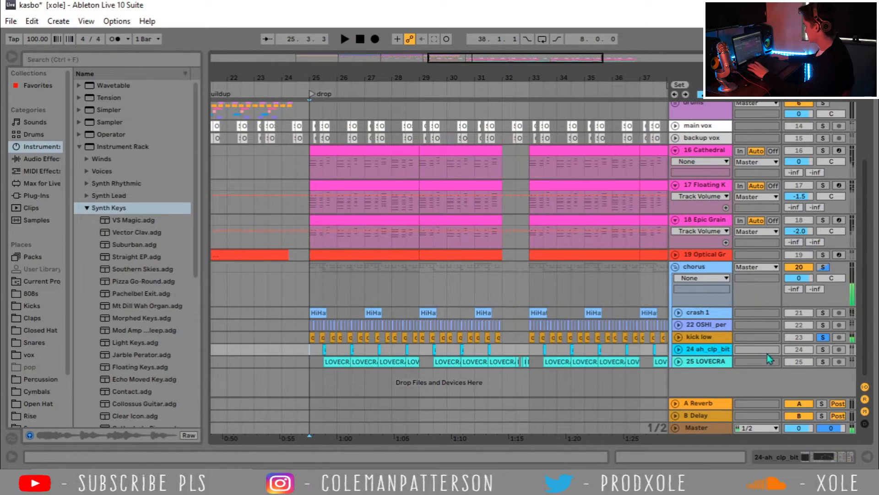
Step: Solo the ah_clp_bit clap and LOVECRAFT snare tracks together and listen to them from bar 25
{"action": "left_click", "coordinate": [823, 349]}
{"action": "left_click", "coordinate": [822, 361], "text": "ctrl"}
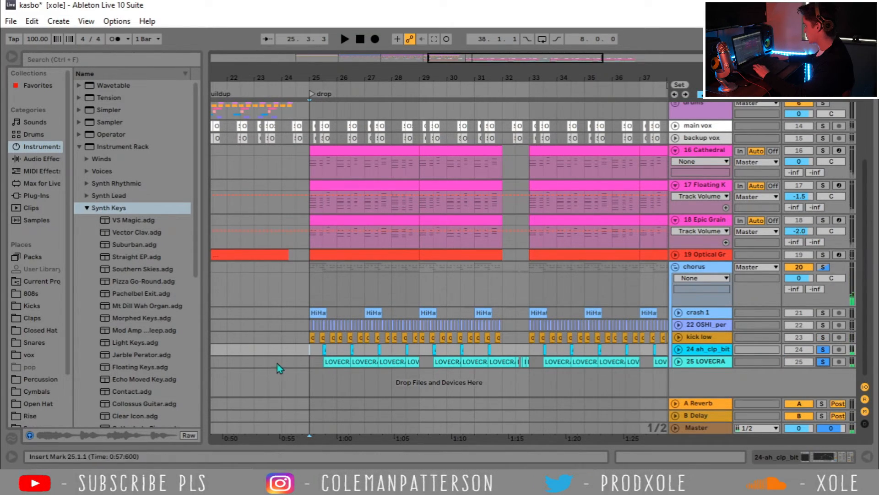
{"action": "left_click", "coordinate": [309, 361]}
{"action": "key", "text": "space"}
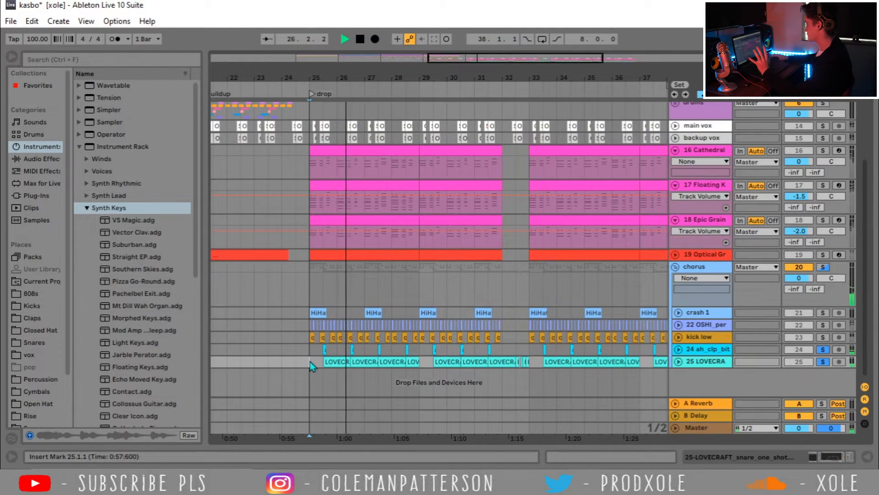
{"action": "key", "text": "space"}
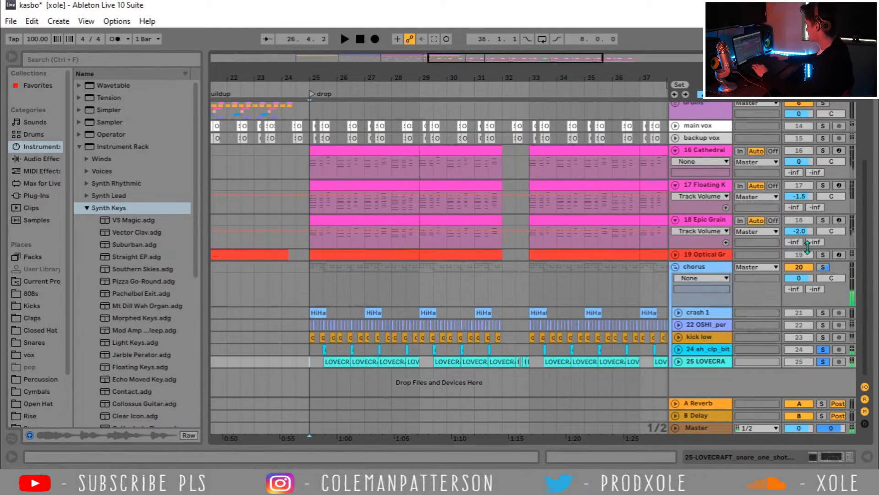
Step: Solo Optical Grunge, listen to its first drop clip from bar 25, and show its device chain
{"action": "left_click", "coordinate": [823, 254]}
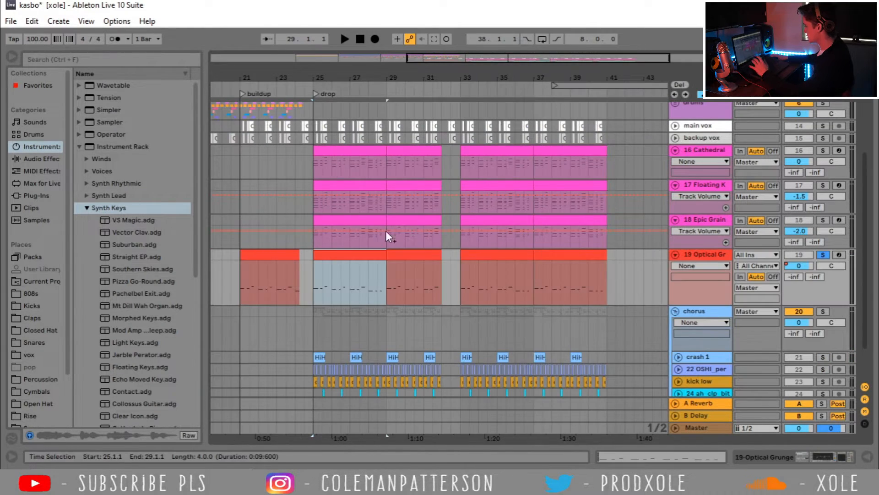
{"action": "key", "text": "space"}
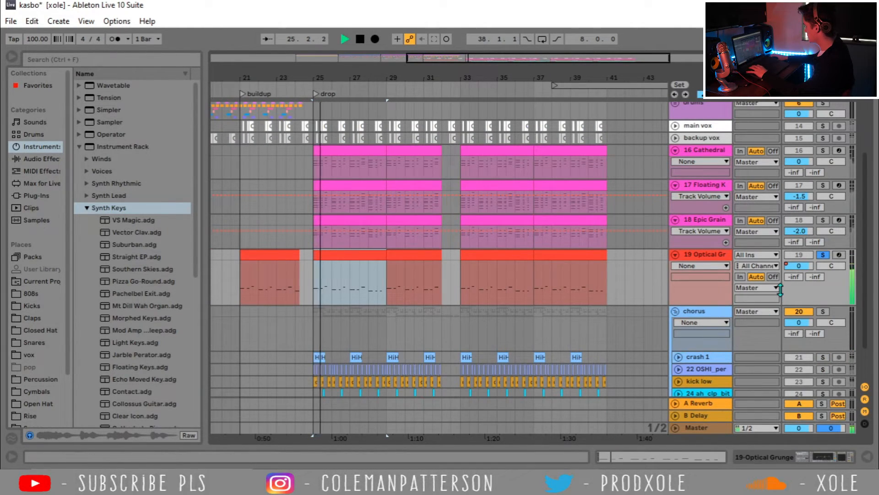
{"action": "double_click", "coordinate": [700, 254]}
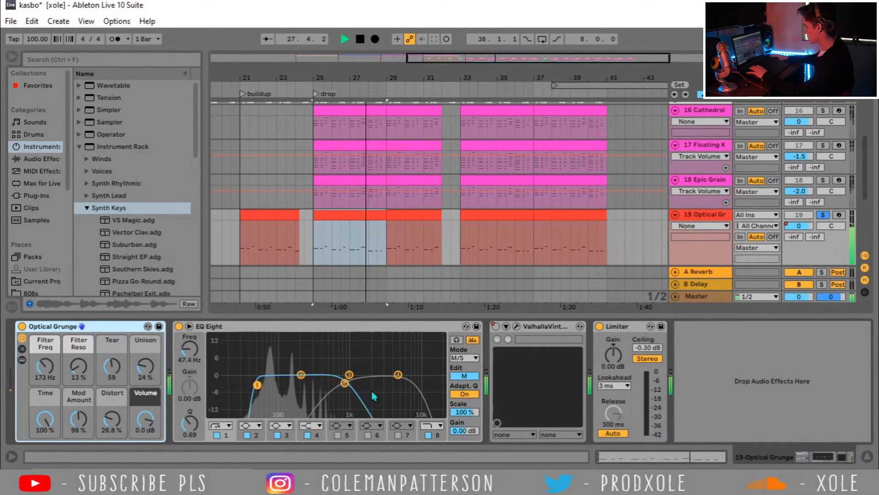
{"action": "key", "text": "space"}
Step: Listen to Optical Grunge from the buildup at bar 21 and display the Device On automation of its ValhallaVintageVerb
{"action": "left_click", "coordinate": [534, 328]}
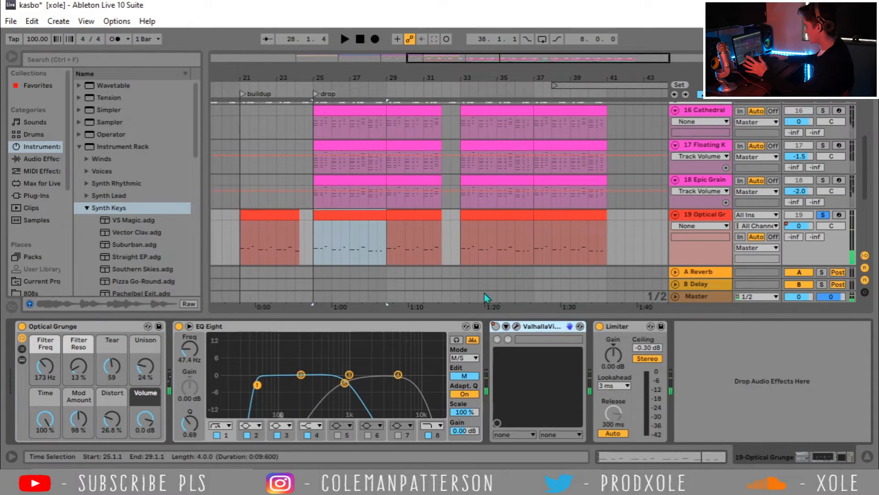
{"action": "left_click", "coordinate": [242, 239]}
{"action": "left_click_drag", "start_coordinate": [251, 69], "coordinate": [253, 106]}
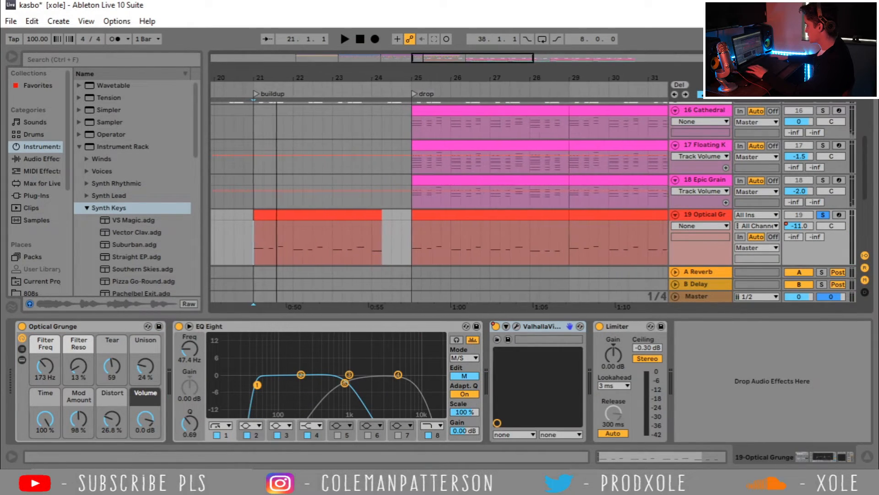
{"action": "key", "text": "space"}
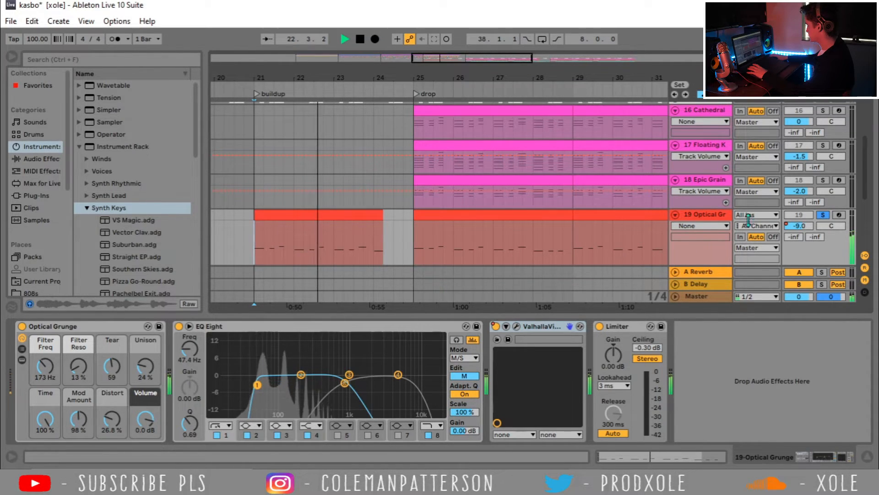
{"action": "left_click", "coordinate": [701, 225]}
{"action": "left_click", "coordinate": [705, 333]}
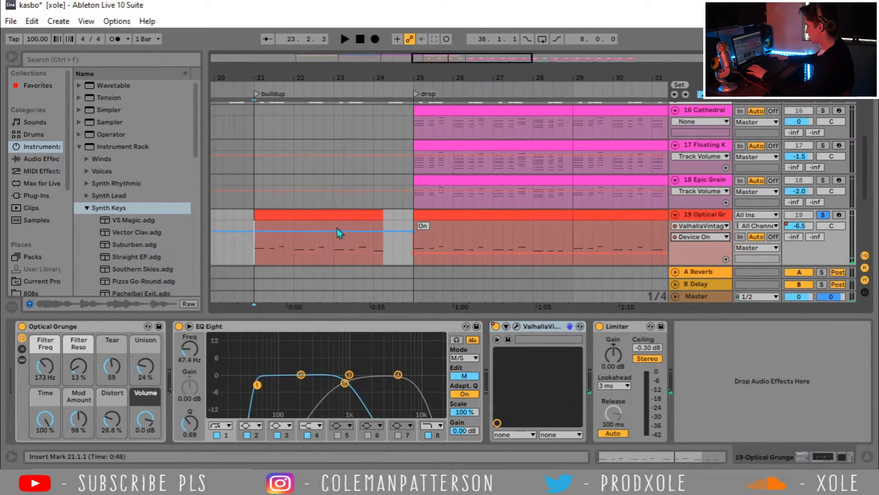
Step: Play Optical Grunge from 24.4.1 to hear the reverb switch at the start of the drop
{"action": "left_click", "coordinate": [404, 248]}
{"action": "key", "text": "space"}
{"action": "key", "text": "space"}
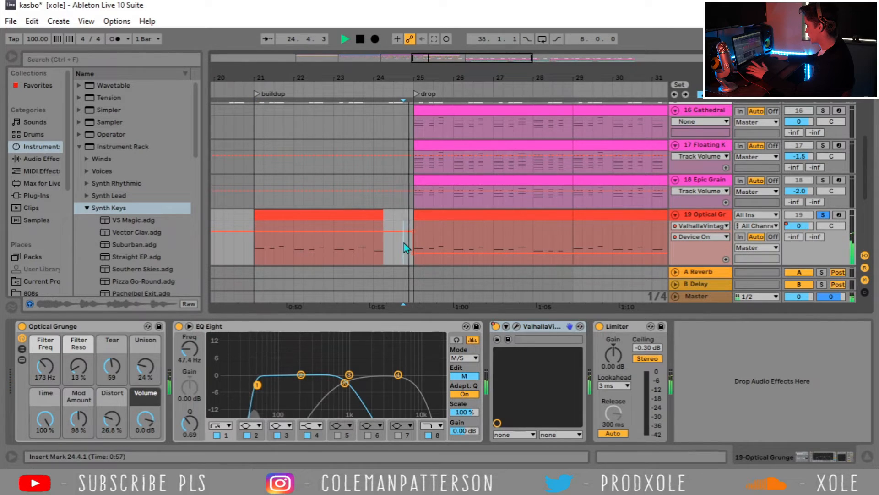
{"action": "key", "text": "space"}
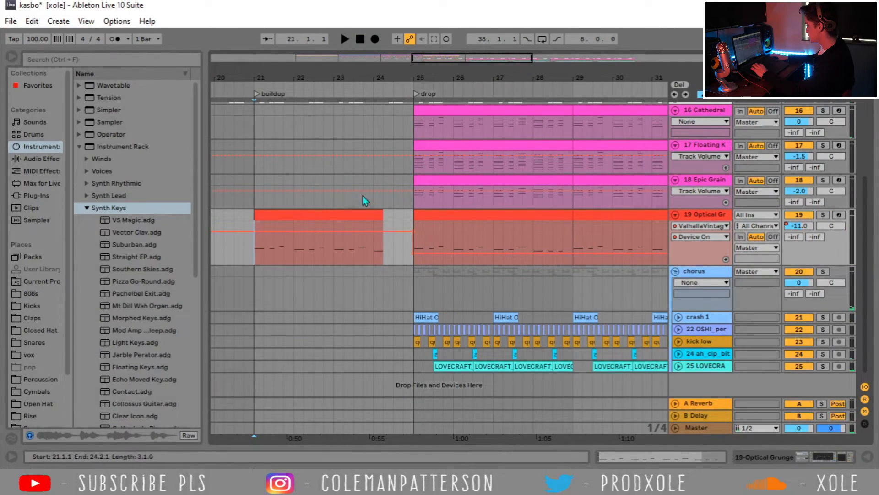
Step: Play the full mix from the buildup at bar 21 into the drop
{"action": "scroll", "coordinate": [363, 196], "scroll_direction": "up", "scroll_amount": 4}
{"action": "scroll", "coordinate": [355, 179], "scroll_direction": "down", "scroll_amount": 4}
{"action": "key", "text": "space"}
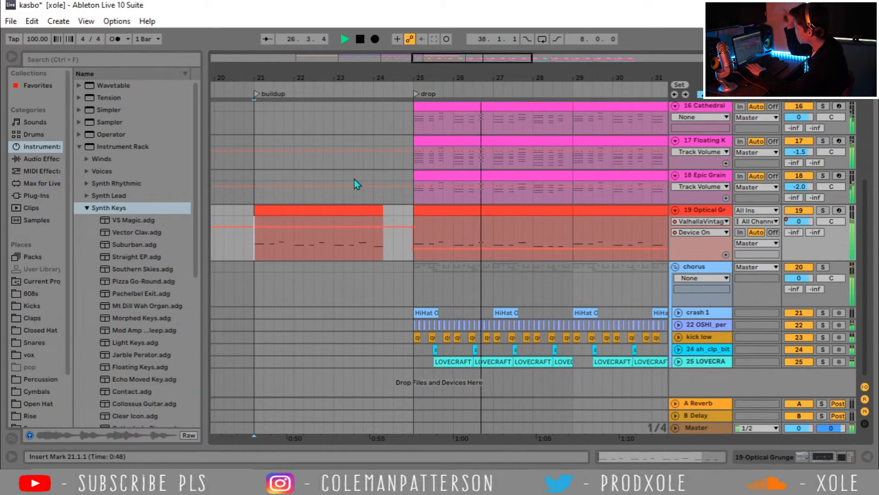
{"action": "key", "text": "space"}
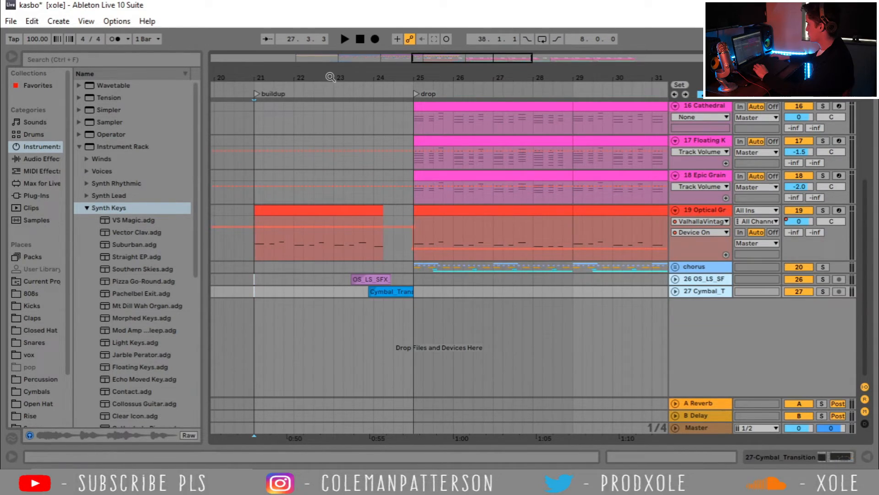
Step: Unfold the Cymbal_Transition track and play from bar 12 to hear its clip leading into verse1
{"action": "left_click_drag", "start_coordinate": [331, 77], "coordinate": [509, 48]}
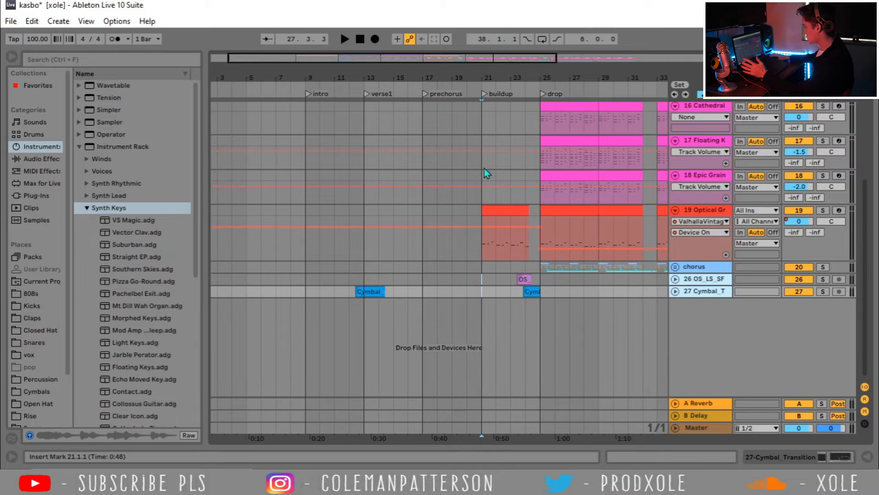
{"action": "left_click", "coordinate": [349, 291]}
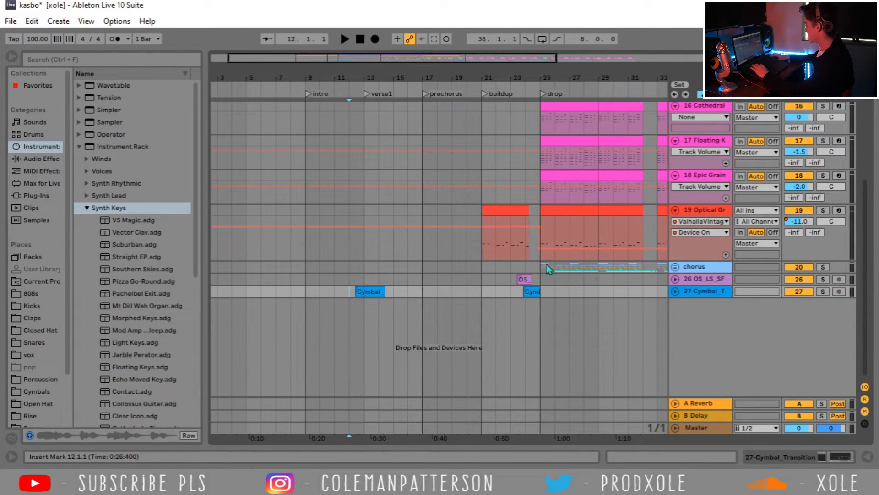
{"action": "left_click", "coordinate": [675, 291]}
{"action": "key", "text": "space"}
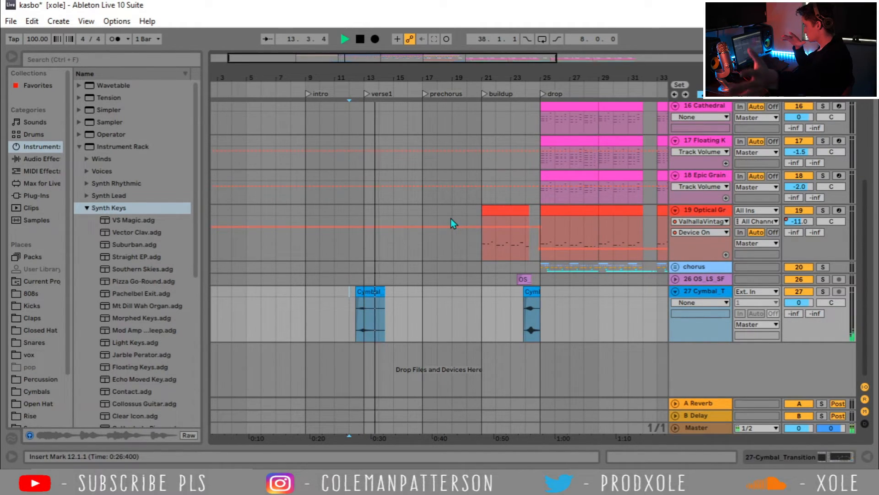
{"action": "key", "text": "space"}
Step: Play from bar 23 to hear the effects and cymbal transition leading into the drop
{"action": "left_click", "coordinate": [511, 296]}
{"action": "key", "text": "space"}
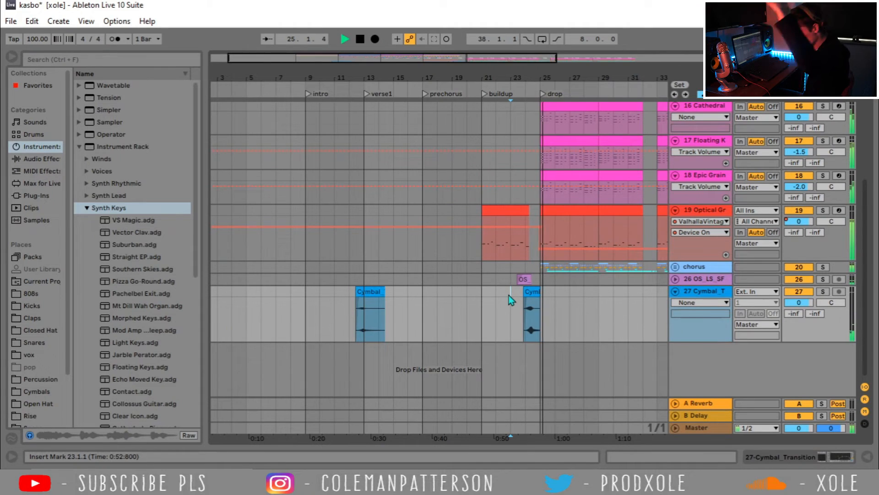
{"action": "key", "text": "space"}
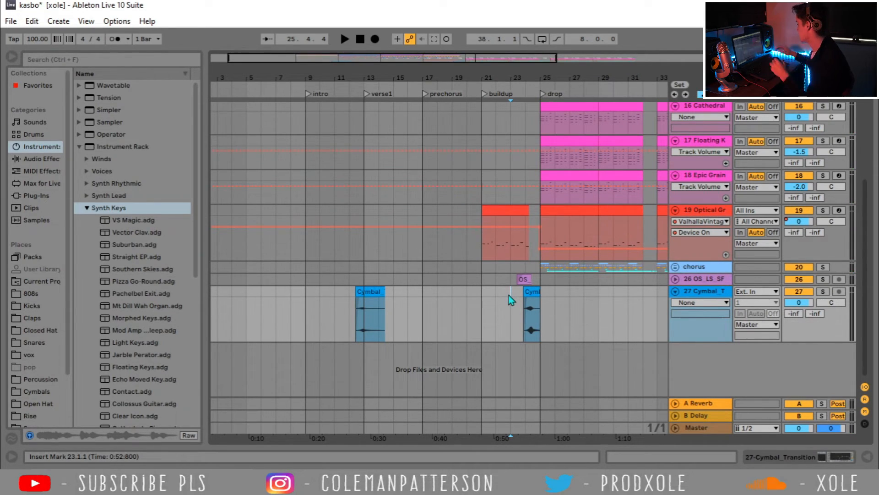
Step: Compare the drop transition from bar 23 with the OS_LS_SFX and Cymbal_Transition tracks muted and unmuted
{"action": "key", "text": "space"}
{"action": "left_click", "coordinate": [799, 291]}
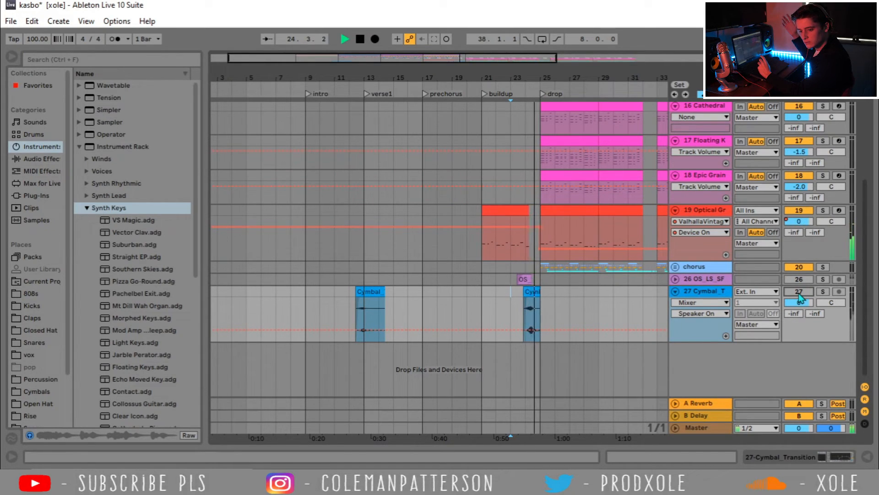
{"action": "key", "text": "space"}
{"action": "left_click", "coordinate": [798, 292]}
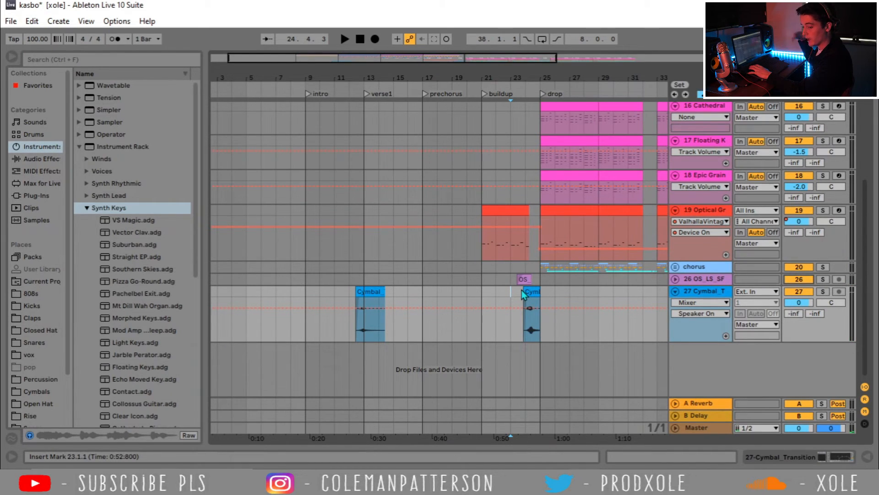
{"action": "key", "text": "space"}
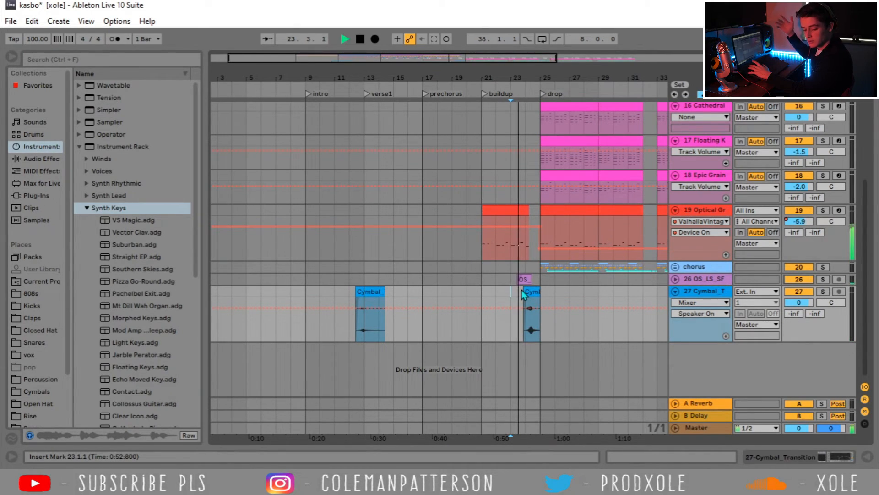